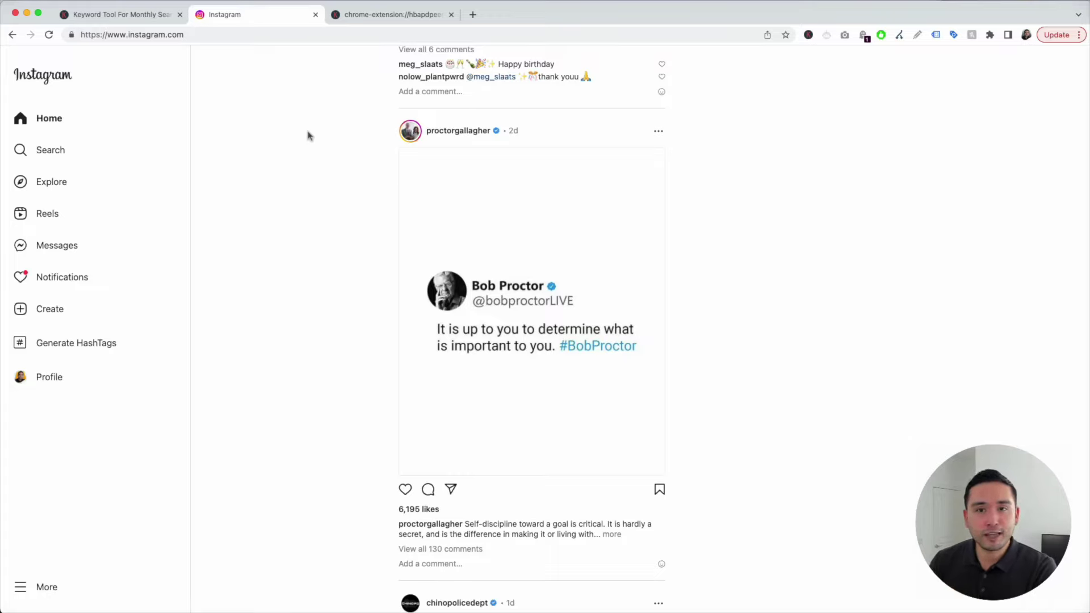
Open the Search panel from Instagram's left sidebar
{"action": "left_click", "coordinate": [50, 150]}
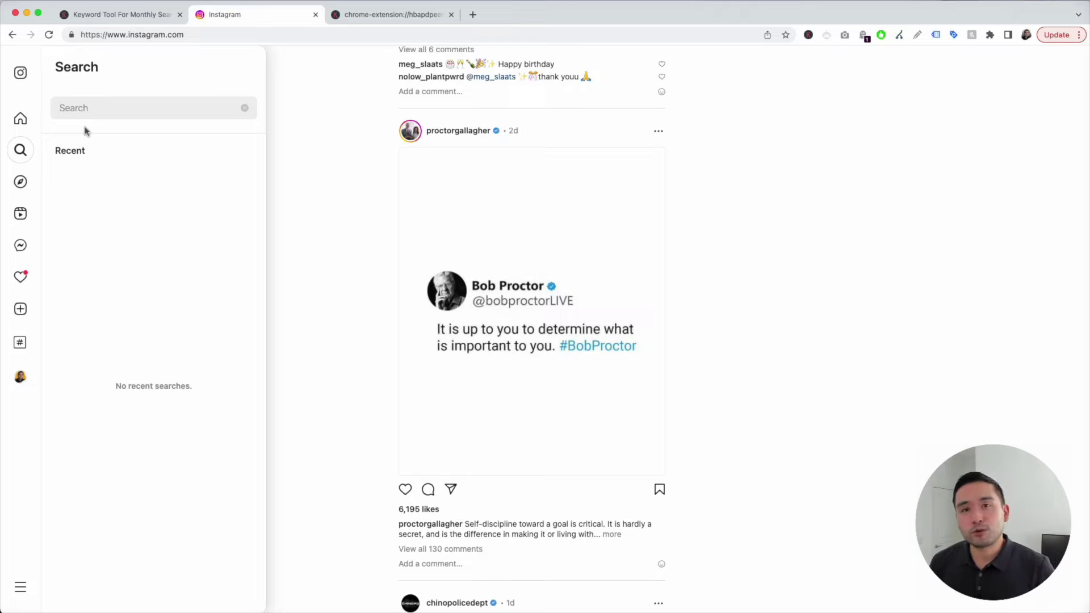
Search Instagram for 'yoga' and scroll through the matching accounts, places and hashtags
{"action": "type", "text": "yoga"}
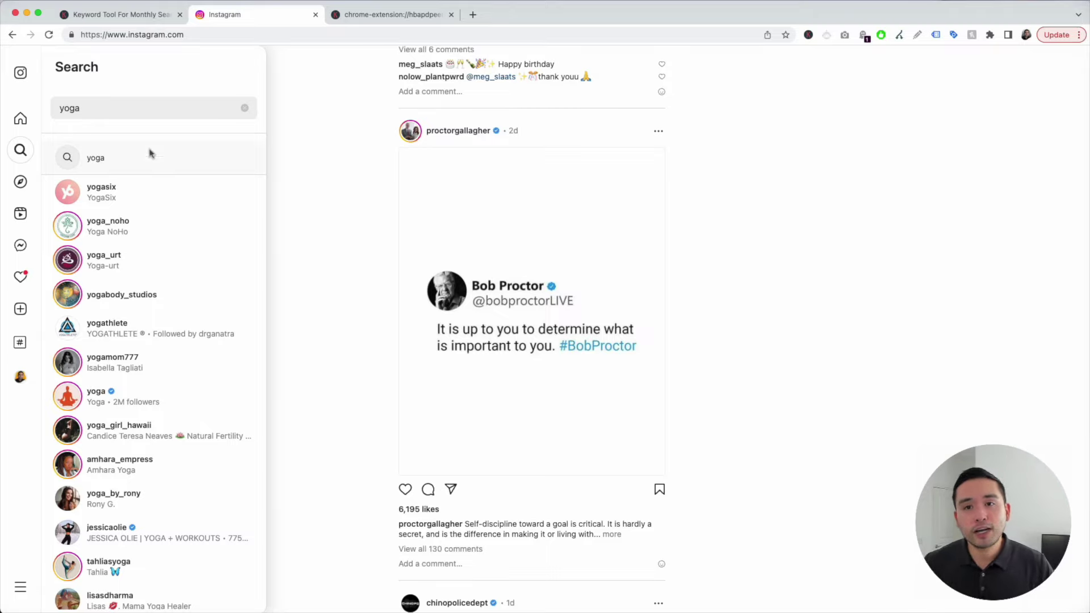
{"action": "scroll", "coordinate": [159, 200], "scroll_direction": "down", "scroll_amount": 1}
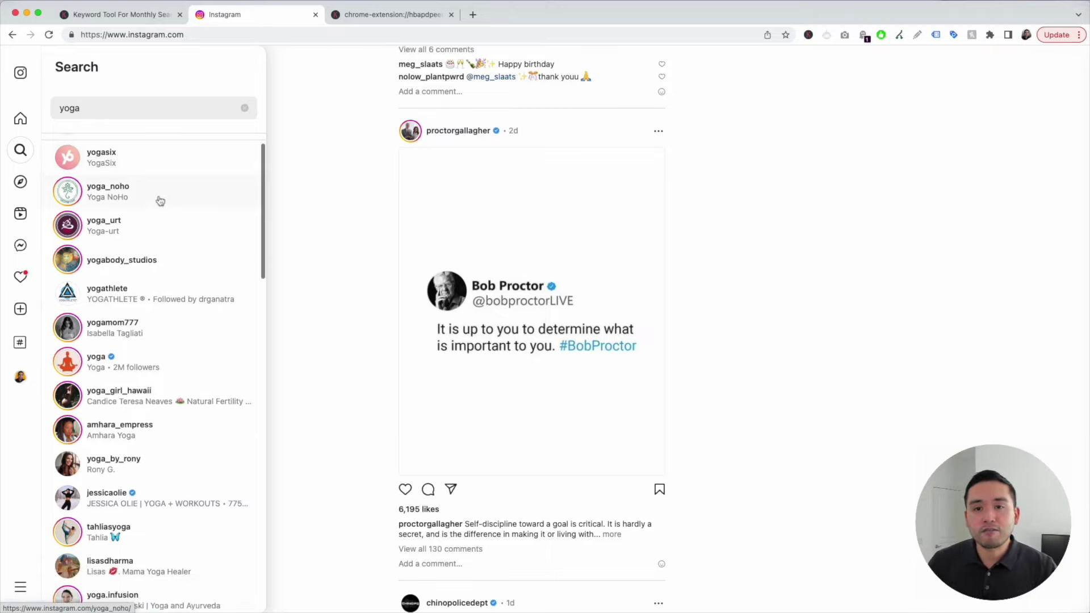
{"action": "scroll", "coordinate": [161, 200], "scroll_direction": "down", "scroll_amount": 10}
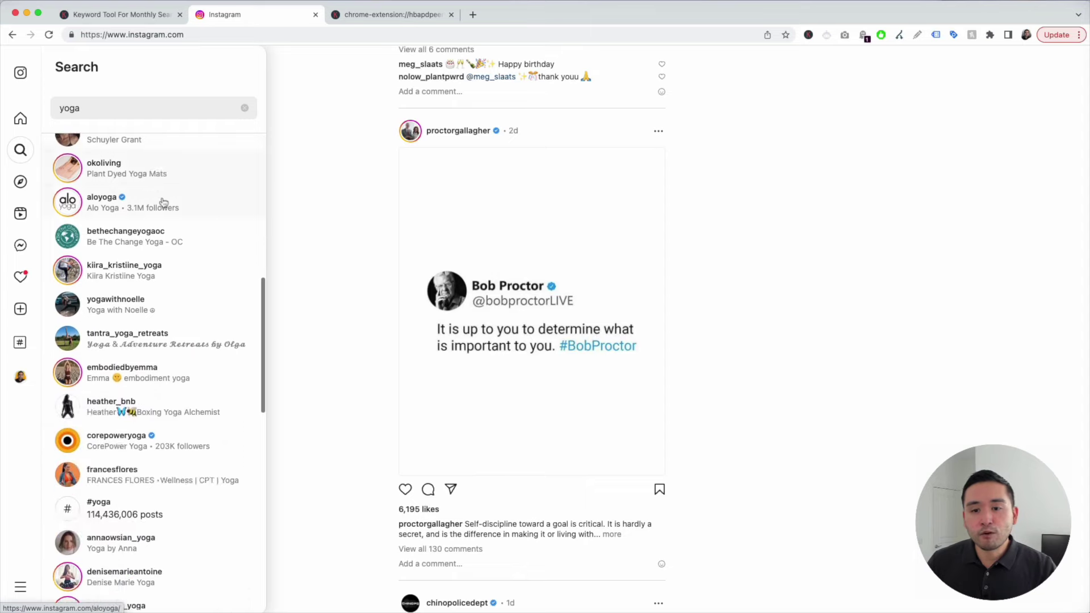
{"action": "scroll", "coordinate": [162, 202], "scroll_direction": "down", "scroll_amount": 7}
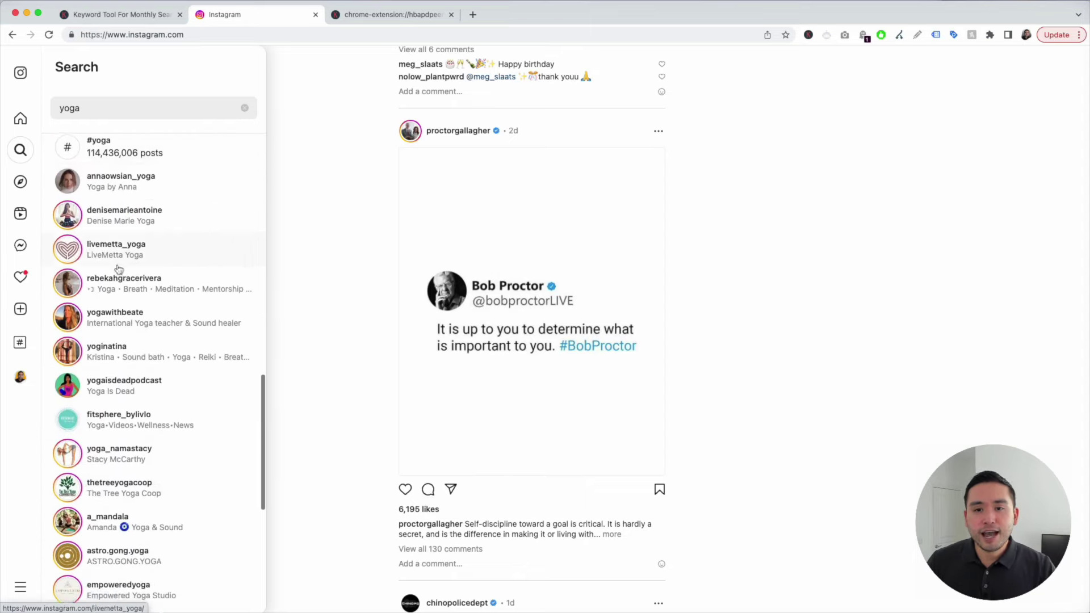
{"action": "scroll", "coordinate": [118, 269], "scroll_direction": "down", "scroll_amount": 7}
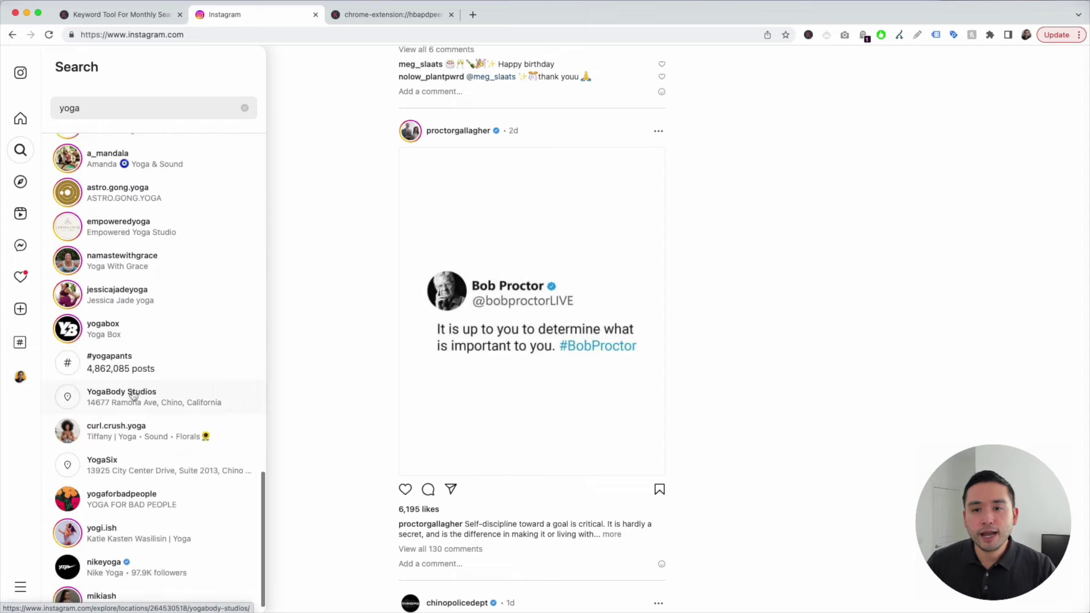
{"action": "scroll", "coordinate": [134, 396], "scroll_direction": "down", "scroll_amount": 2}
{"action": "scroll", "coordinate": [136, 404], "scroll_direction": "up", "scroll_amount": 4}
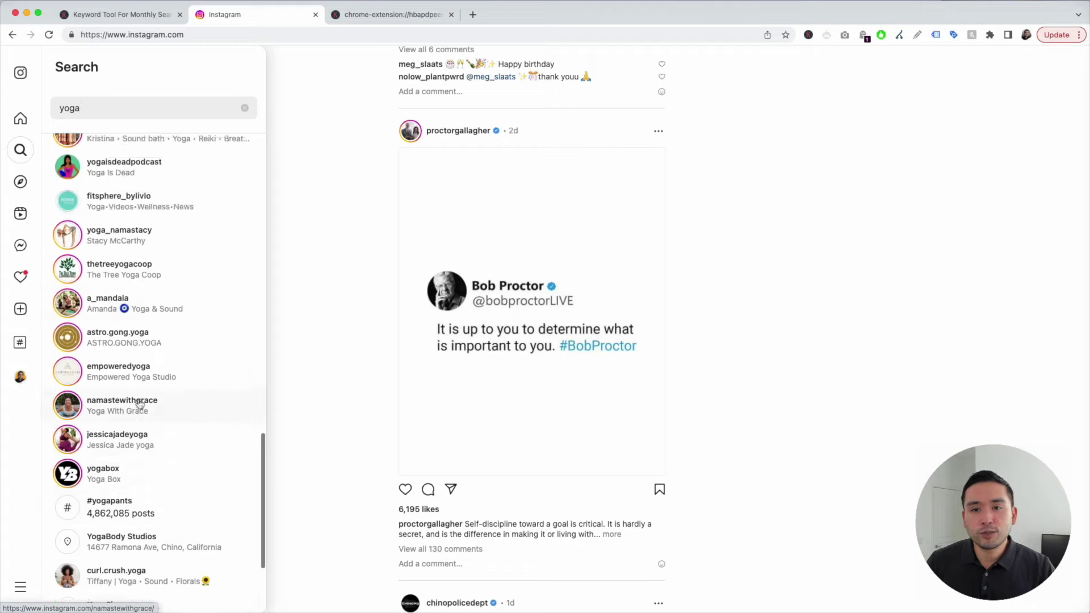
{"action": "scroll", "coordinate": [139, 403], "scroll_direction": "up", "scroll_amount": 15}
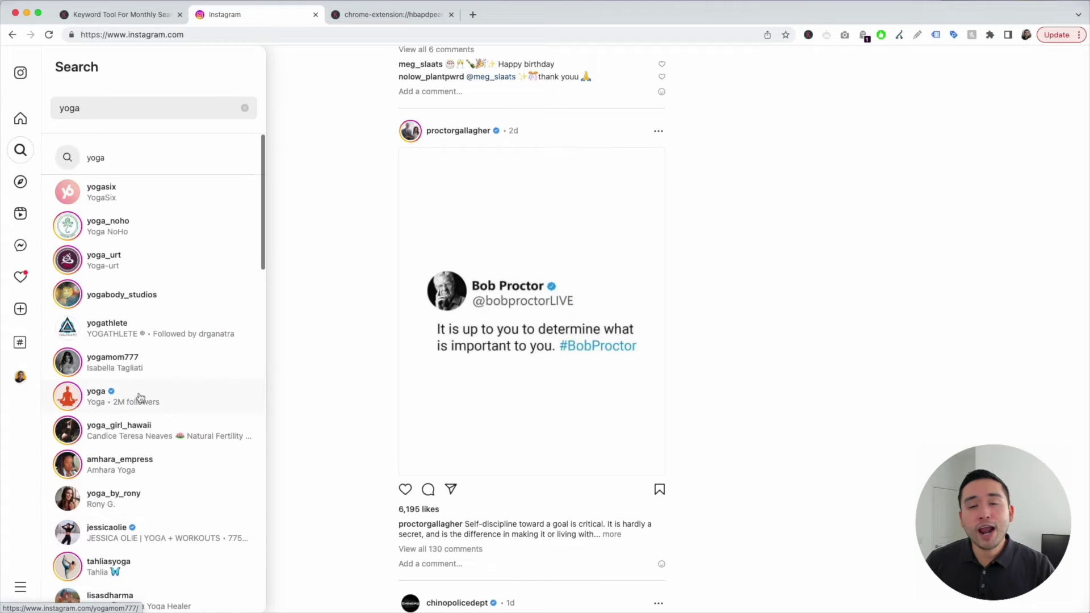
{"action": "left_click", "coordinate": [75, 116]}
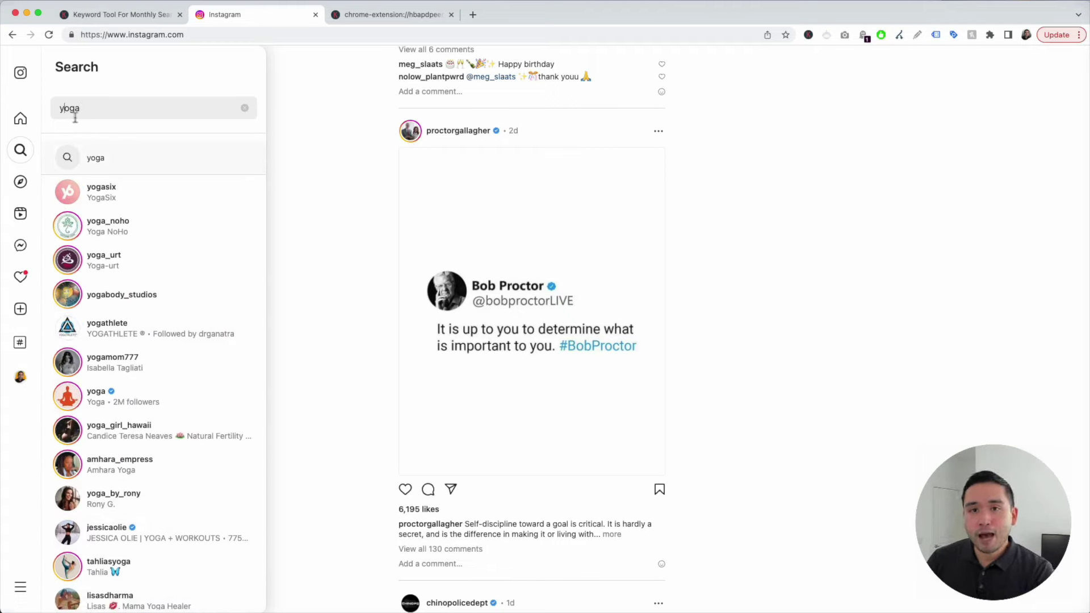
Change the search to '#yoga', review the hashtag post counts, then close the search
{"action": "type", "text": "#"}
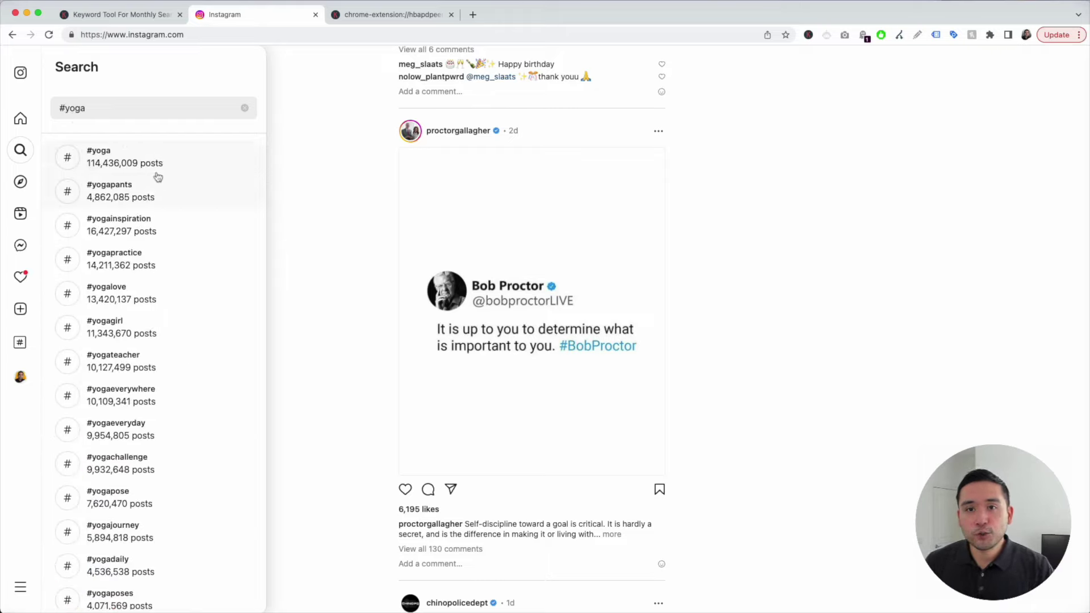
{"action": "scroll", "coordinate": [157, 177], "scroll_direction": "down", "scroll_amount": 7}
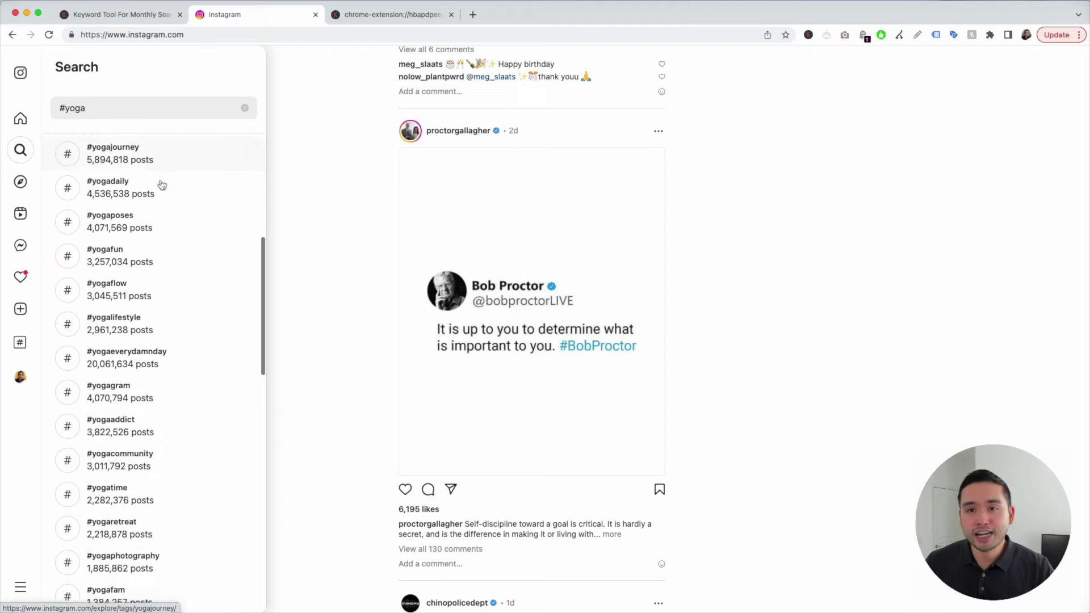
{"action": "scroll", "coordinate": [162, 184], "scroll_direction": "up", "scroll_amount": 8}
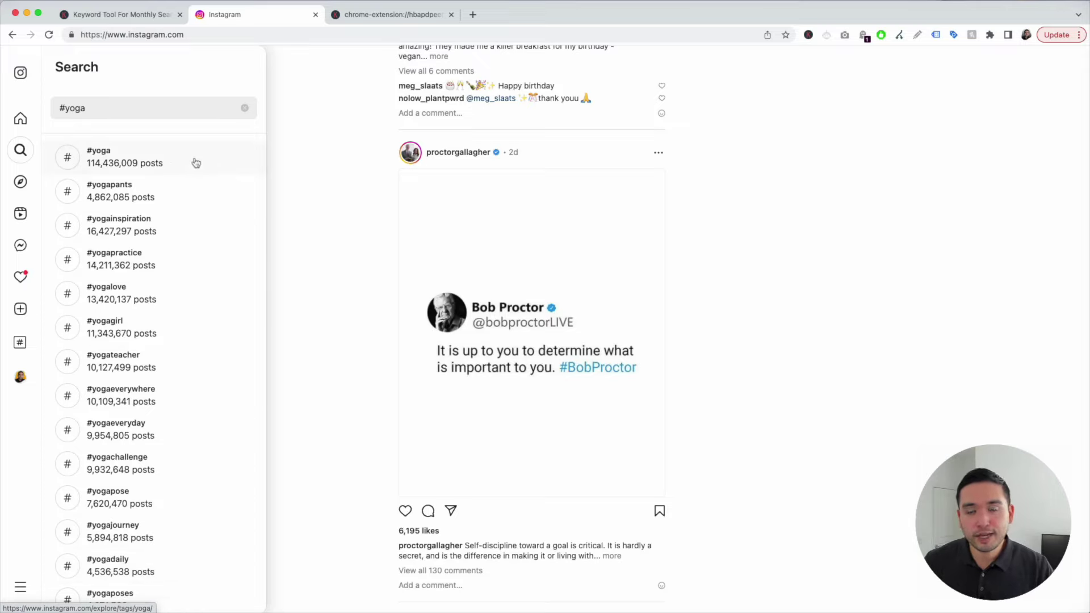
{"action": "scroll", "coordinate": [149, 171], "scroll_direction": "down", "scroll_amount": 4}
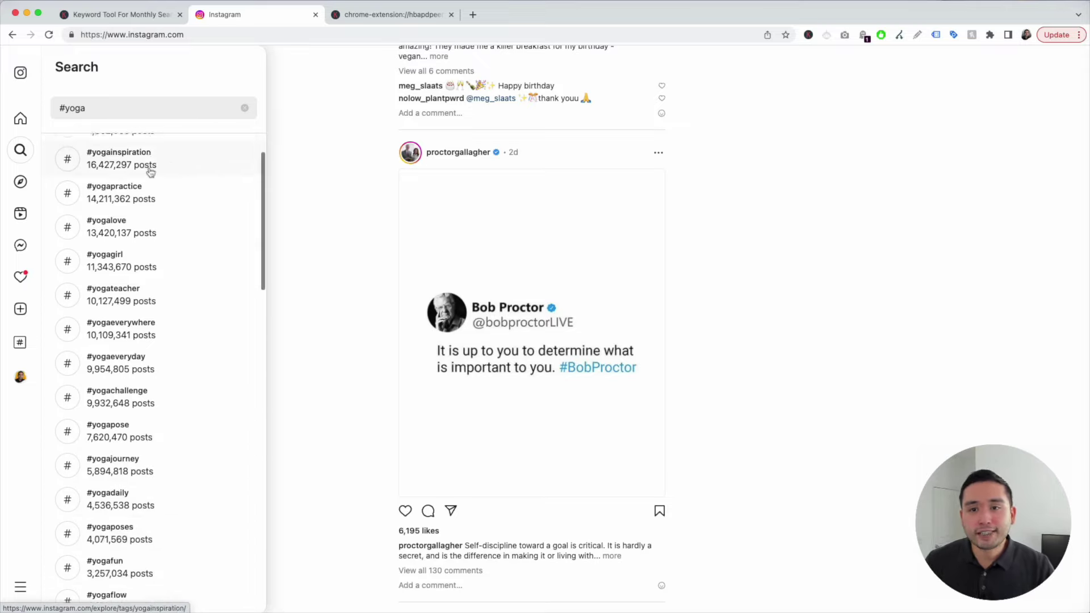
{"action": "scroll", "coordinate": [151, 173], "scroll_direction": "up", "scroll_amount": 4}
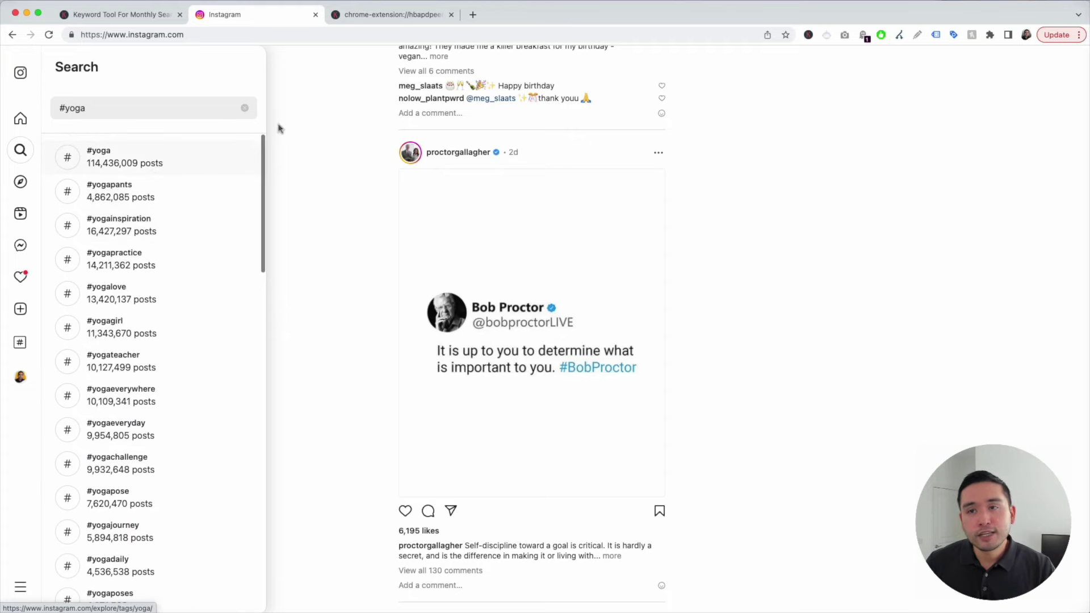
{"action": "left_click", "coordinate": [304, 112]}
{"action": "left_click", "coordinate": [127, 14]}
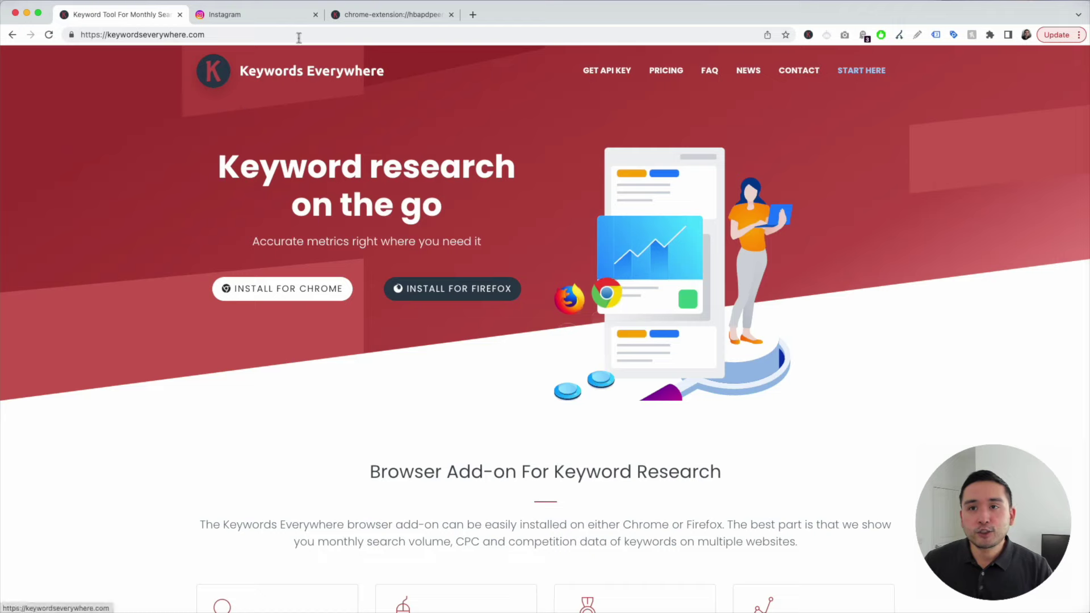
{"action": "left_click", "coordinate": [252, 14]}
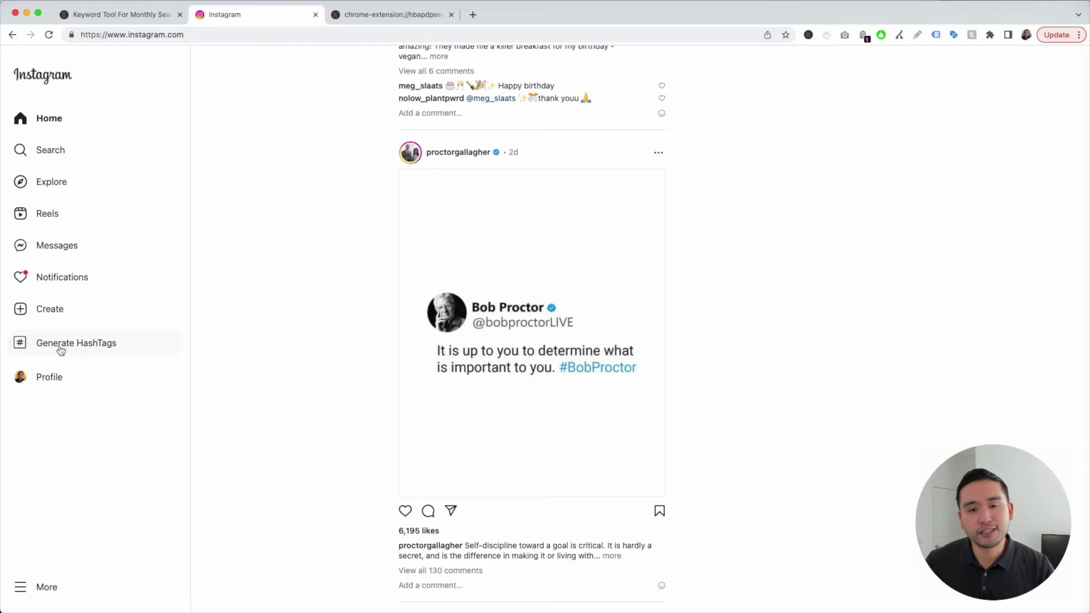
{"action": "key", "text": "ctrl+Tab"}
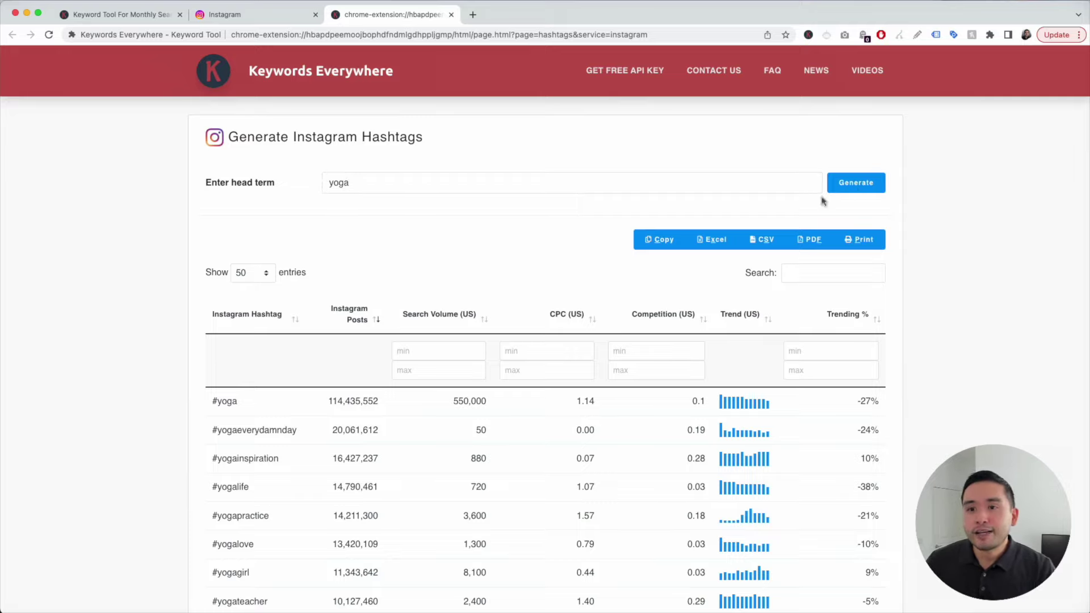
{"action": "scroll", "coordinate": [320, 236], "scroll_direction": "down", "scroll_amount": 1}
{"action": "scroll", "coordinate": [322, 237], "scroll_direction": "down", "scroll_amount": 2}
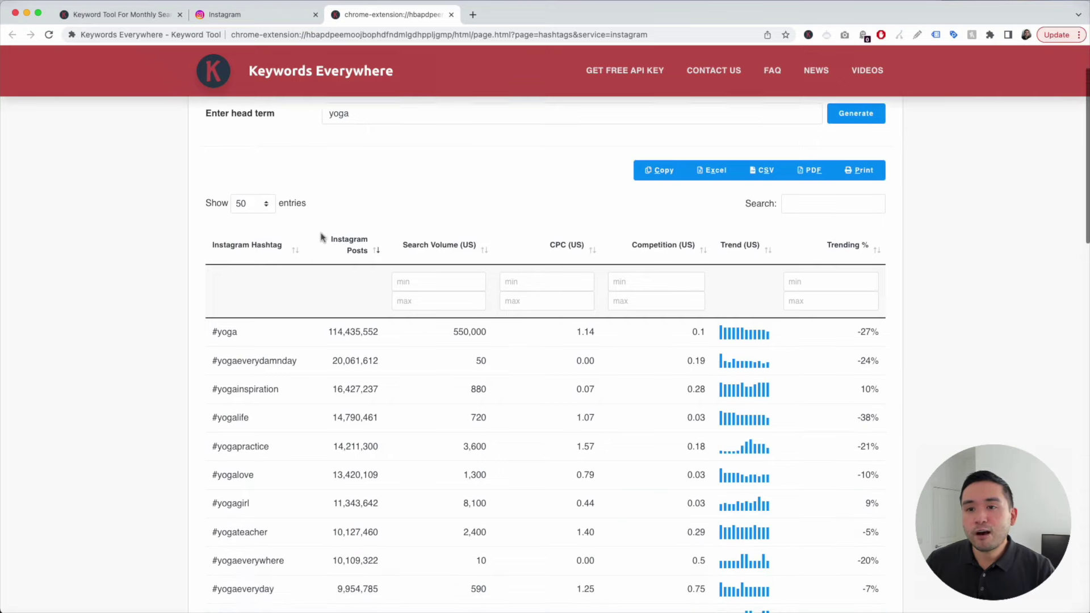
{"action": "scroll", "coordinate": [266, 250], "scroll_direction": "down", "scroll_amount": 12}
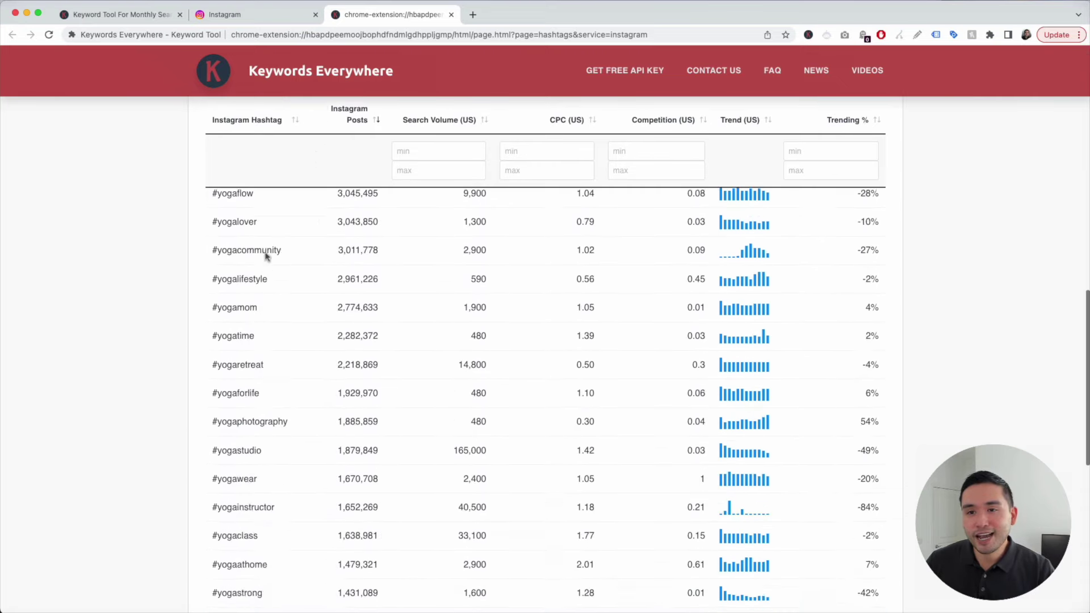
{"action": "scroll", "coordinate": [272, 266], "scroll_direction": "down", "scroll_amount": 7}
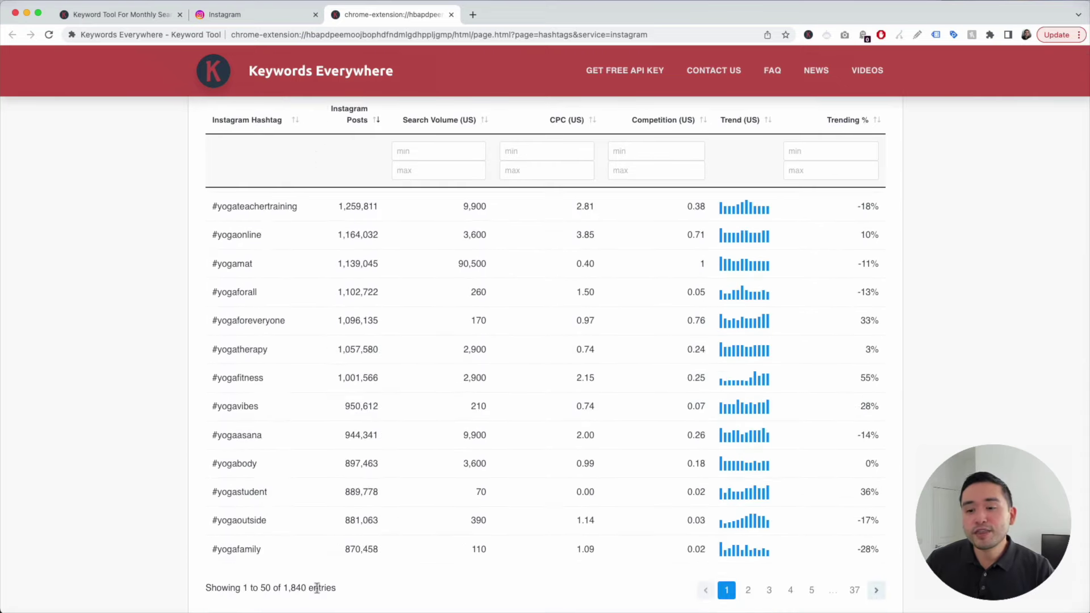
{"action": "scroll", "coordinate": [245, 518], "scroll_direction": "up", "scroll_amount": 20}
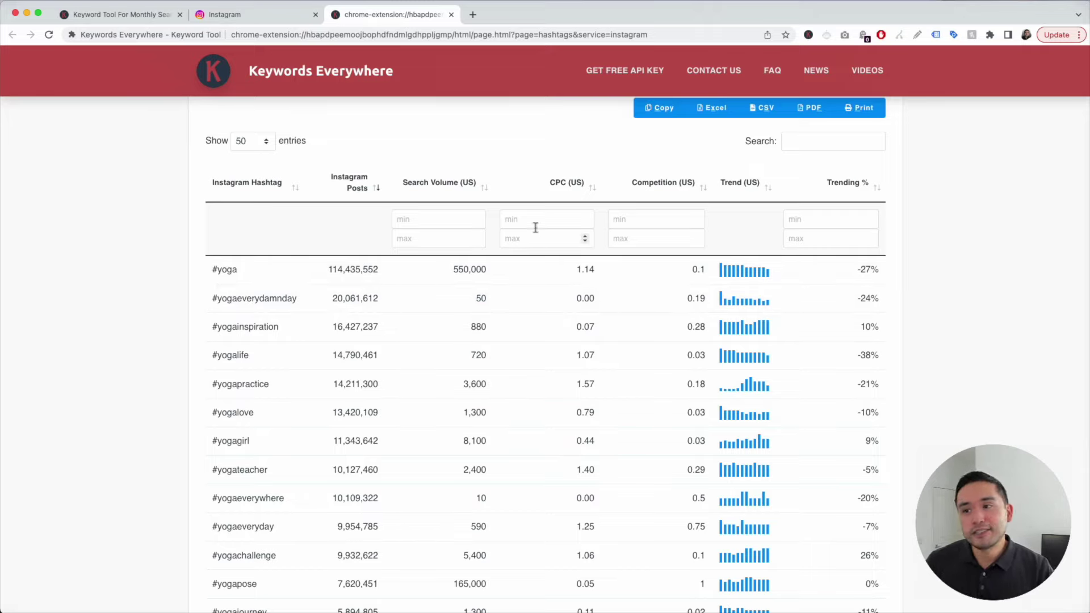
{"action": "left_click", "coordinate": [275, 16]}
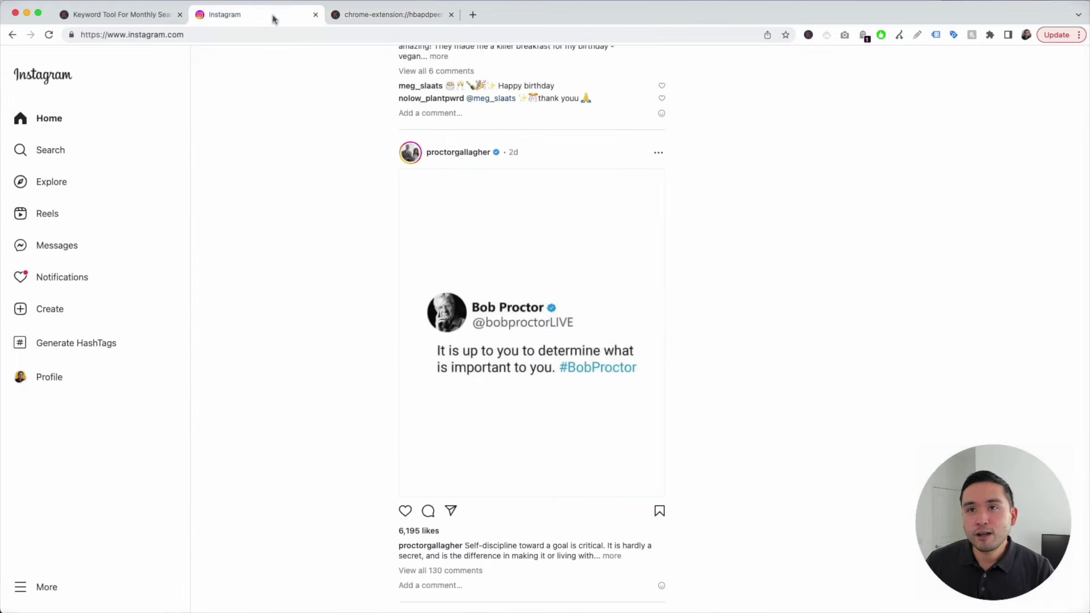
Return to the Keywords Everywhere yoga hashtag table and copy all 1,840 rows
{"action": "left_click", "coordinate": [85, 144]}
{"action": "left_click", "coordinate": [384, 14]}
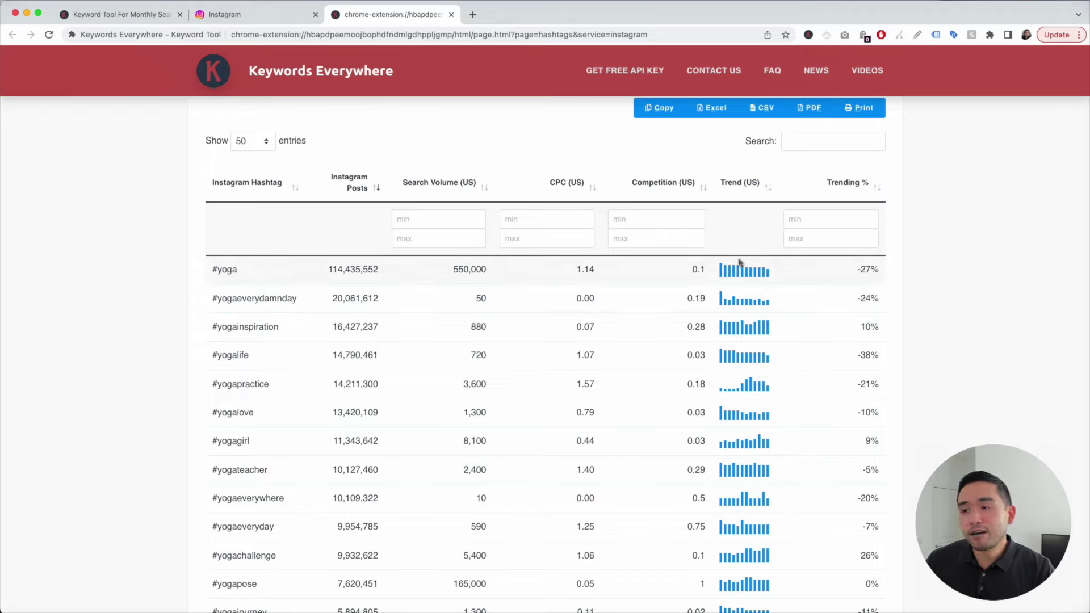
{"action": "mouse_move", "coordinate": [739, 269]}
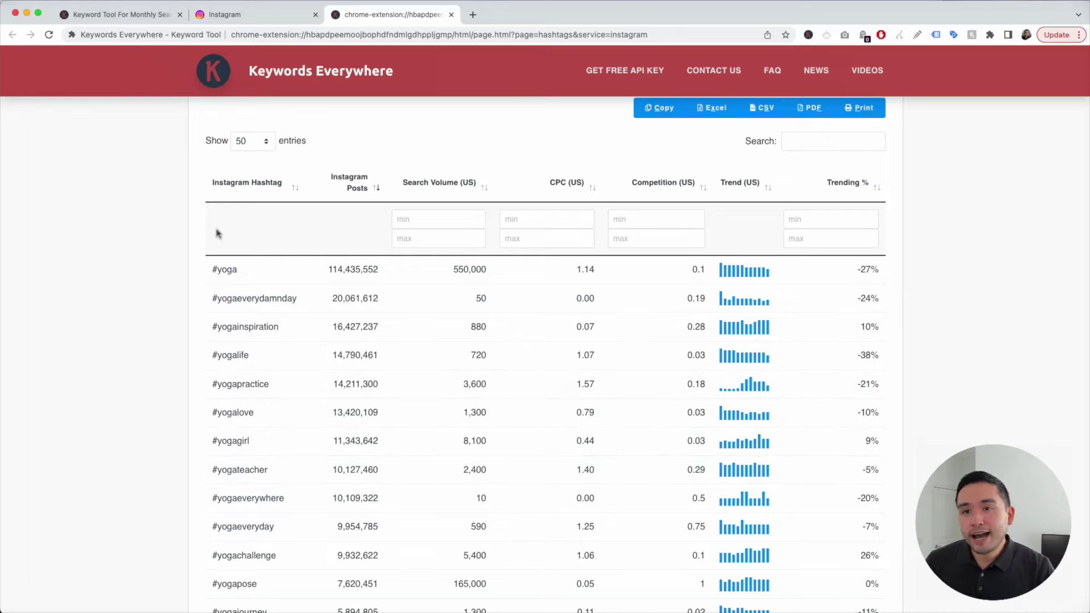
{"action": "scroll", "coordinate": [219, 233], "scroll_direction": "down", "scroll_amount": 2}
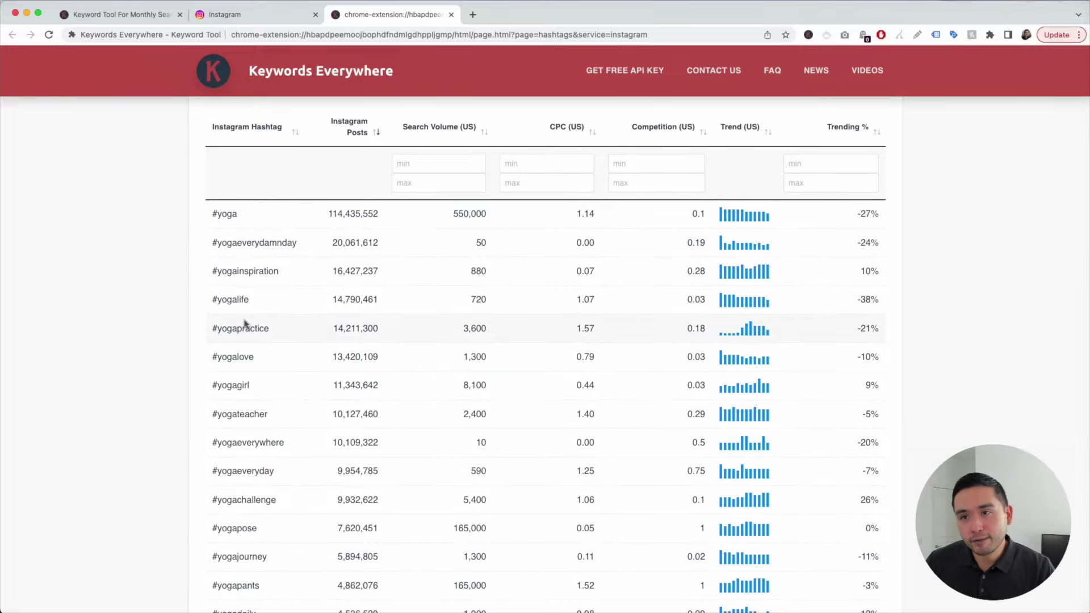
{"action": "scroll", "coordinate": [570, 292], "scroll_direction": "up", "scroll_amount": 3}
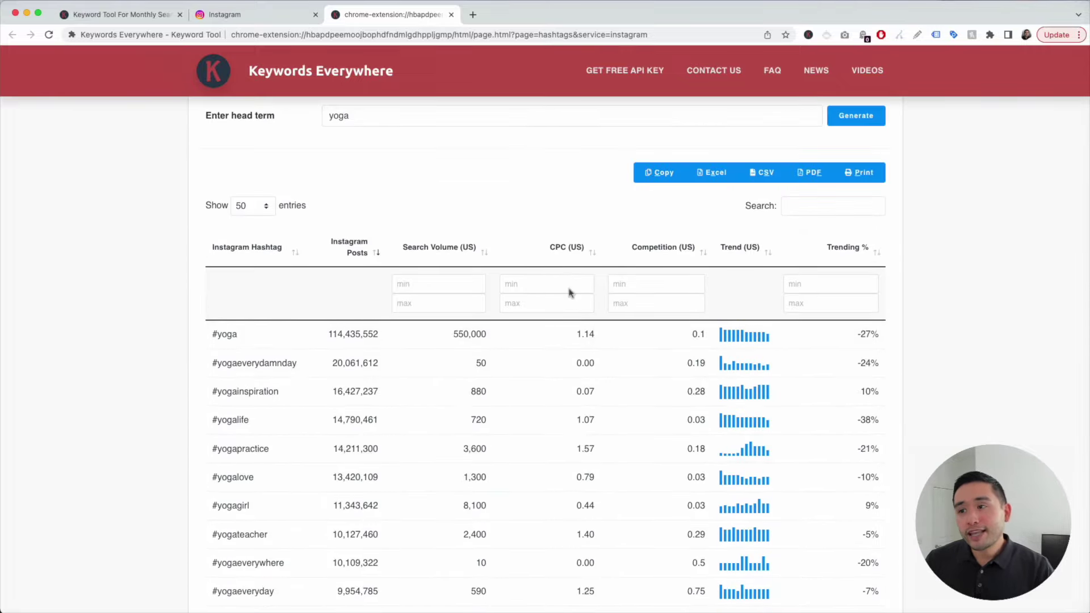
{"action": "left_click", "coordinate": [659, 179]}
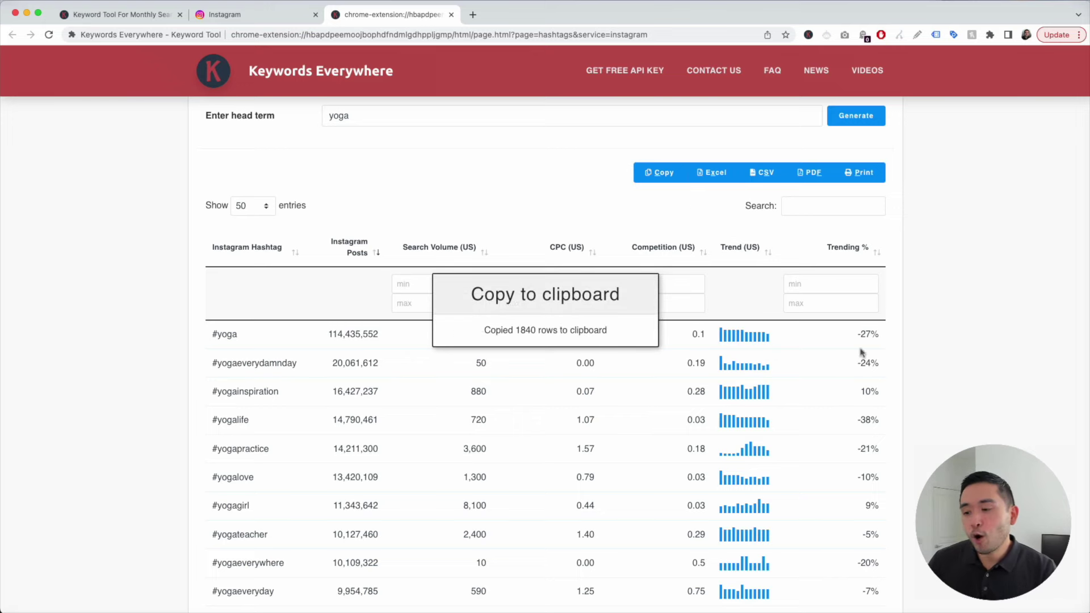
Paste the copied hashtag table into a new blank workbook at cell A1
{"action": "key", "text": "super+Tab"}
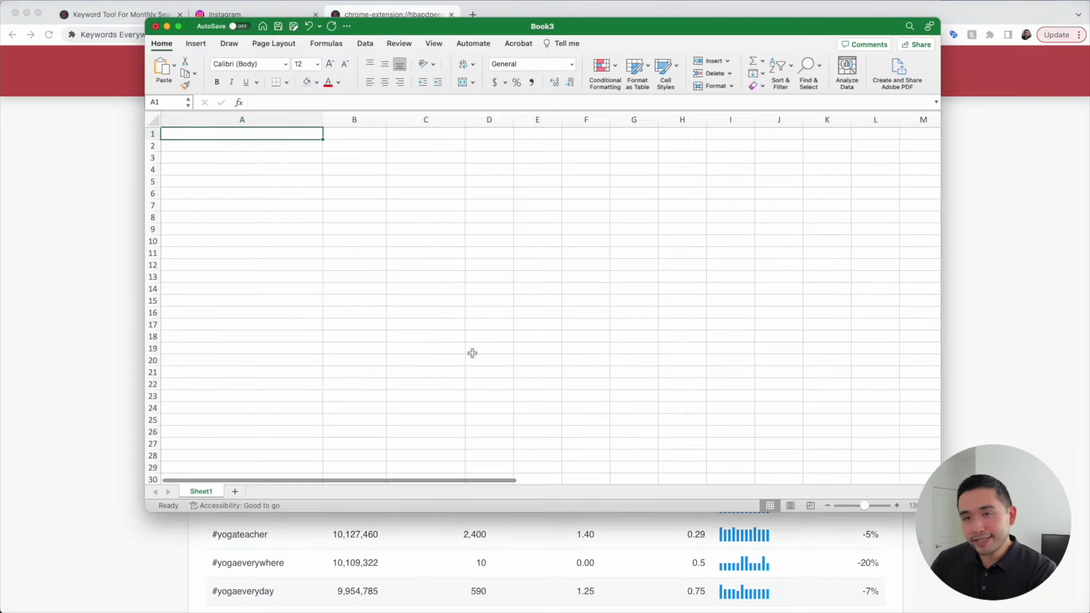
{"action": "key", "text": "super+v"}
{"action": "left_click", "coordinate": [315, 193]}
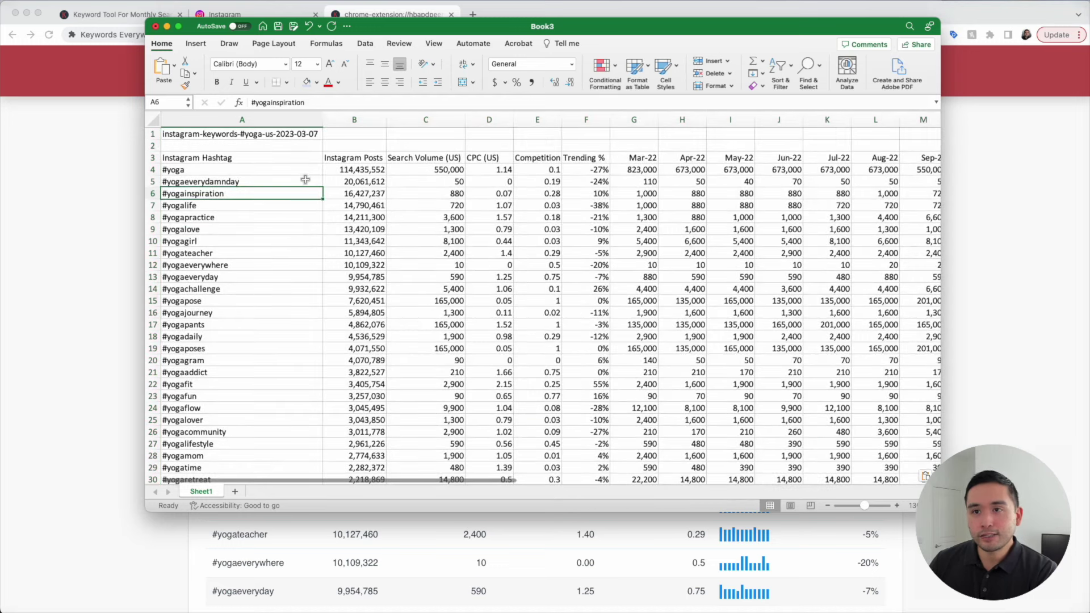
Select the Instagram Hashtag, Instagram Posts and Search Volume columns to review the data
{"action": "left_click", "coordinate": [264, 121]}
{"action": "scroll", "coordinate": [288, 293], "scroll_direction": "down", "scroll_amount": 20}
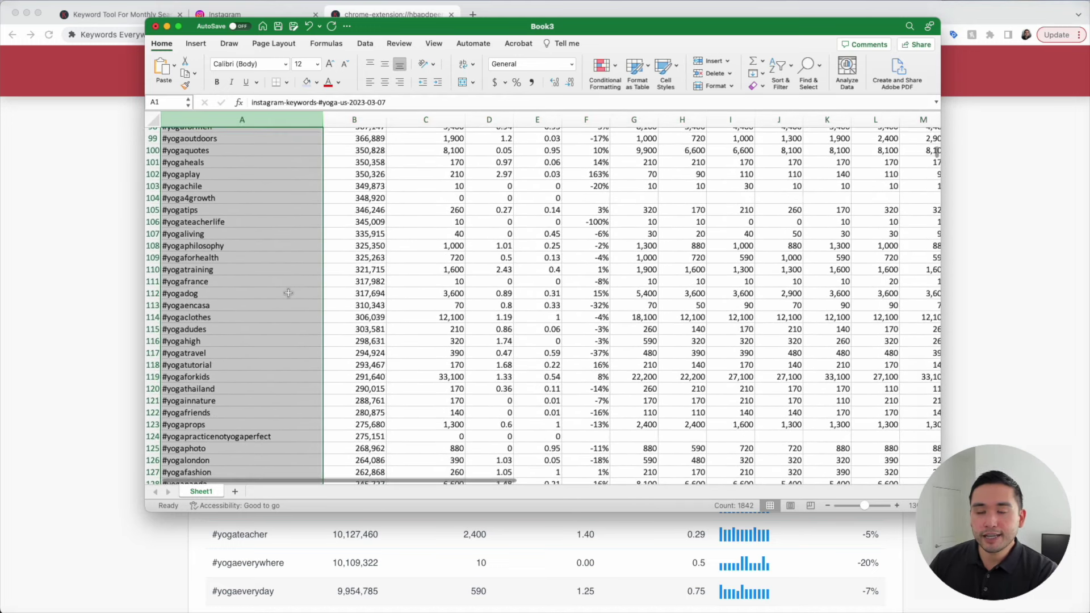
{"action": "scroll", "coordinate": [289, 291], "scroll_direction": "up", "scroll_amount": 20}
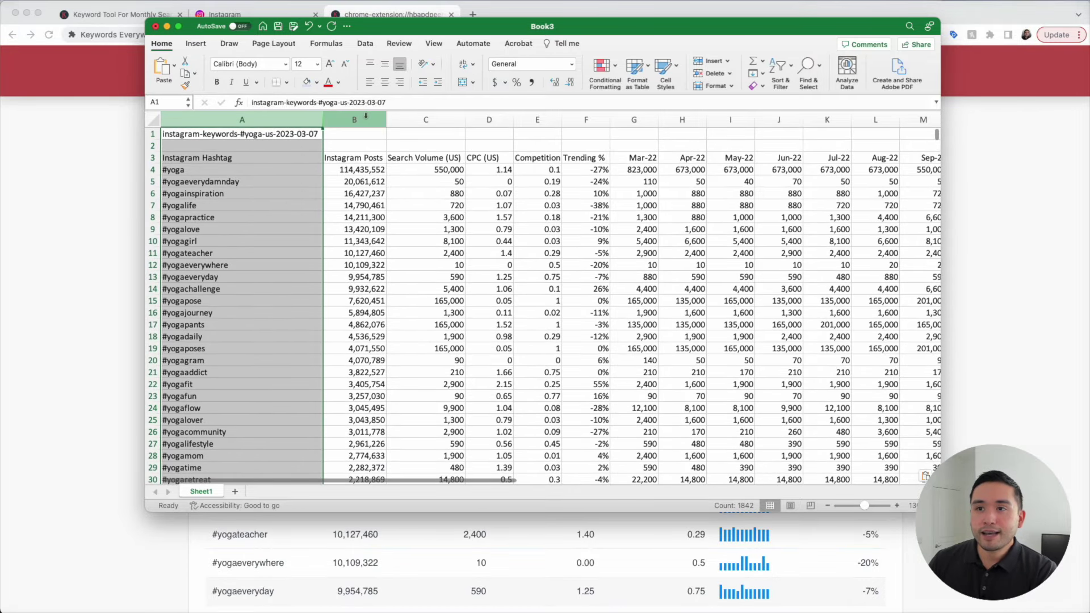
{"action": "left_click", "coordinate": [364, 117]}
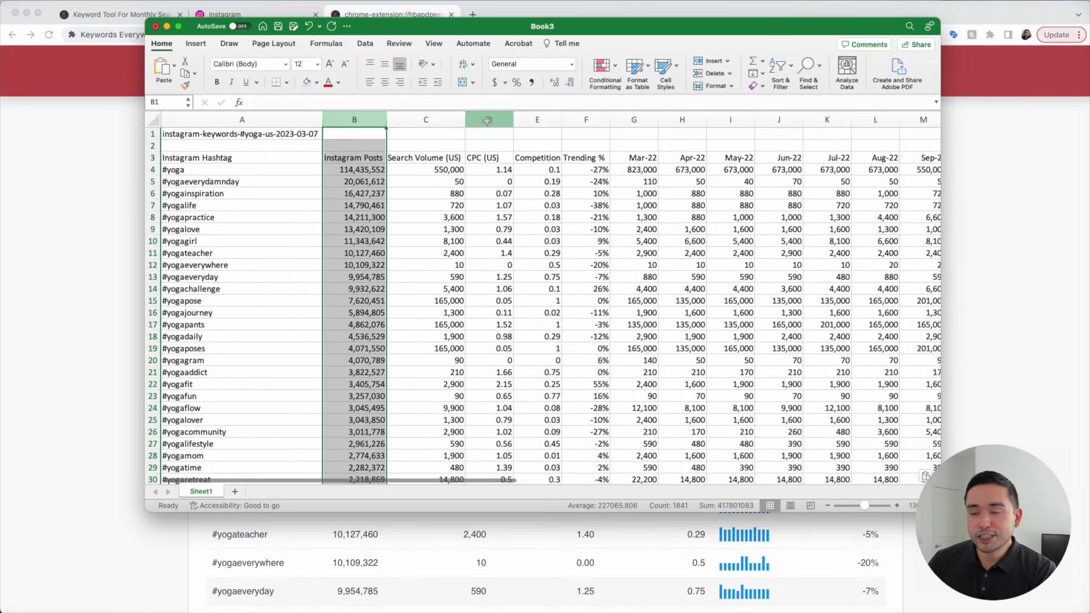
{"action": "left_click_drag", "start_coordinate": [426, 118], "coordinate": [923, 118]}
{"action": "scroll", "coordinate": [799, 165], "scroll_direction": "right", "scroll_amount": 5}
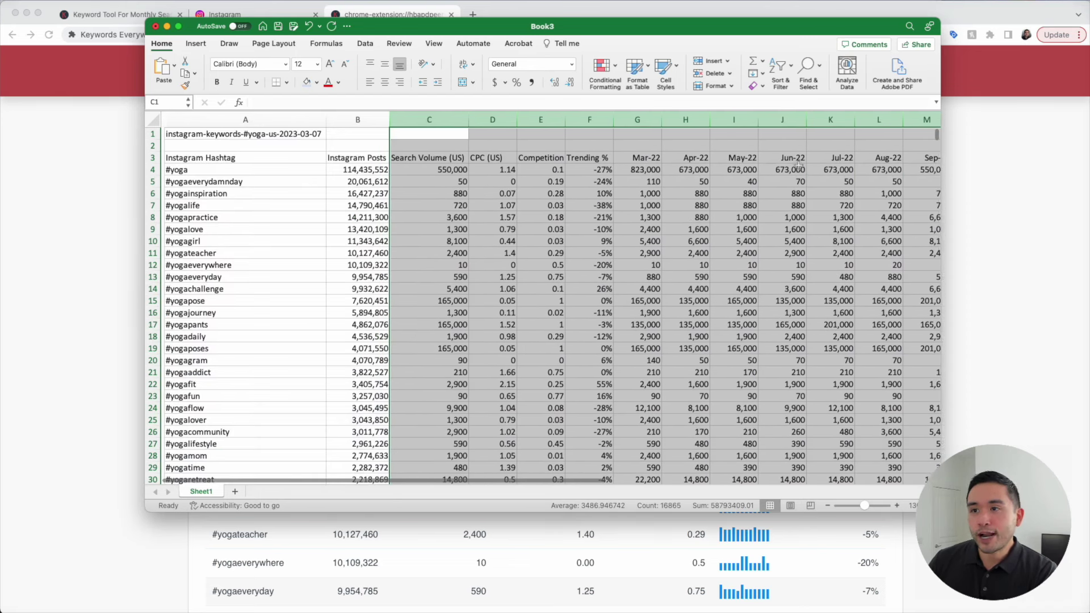
{"action": "left_click", "coordinate": [196, 193]}
{"action": "scroll", "coordinate": [204, 187], "scroll_direction": "up", "scroll_amount": 5}
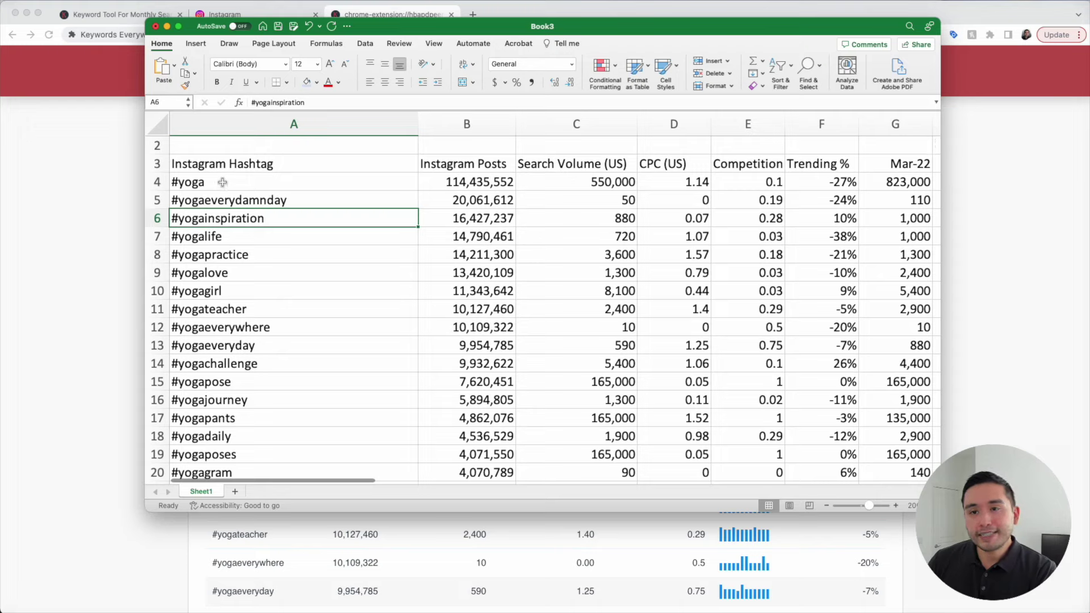
Give rows 6, 8, 11 and 14 (#yogainspiration, #yogapractice, #yogateacher, #yogachallenge) a light blue fill
{"action": "left_click", "coordinate": [223, 183]}
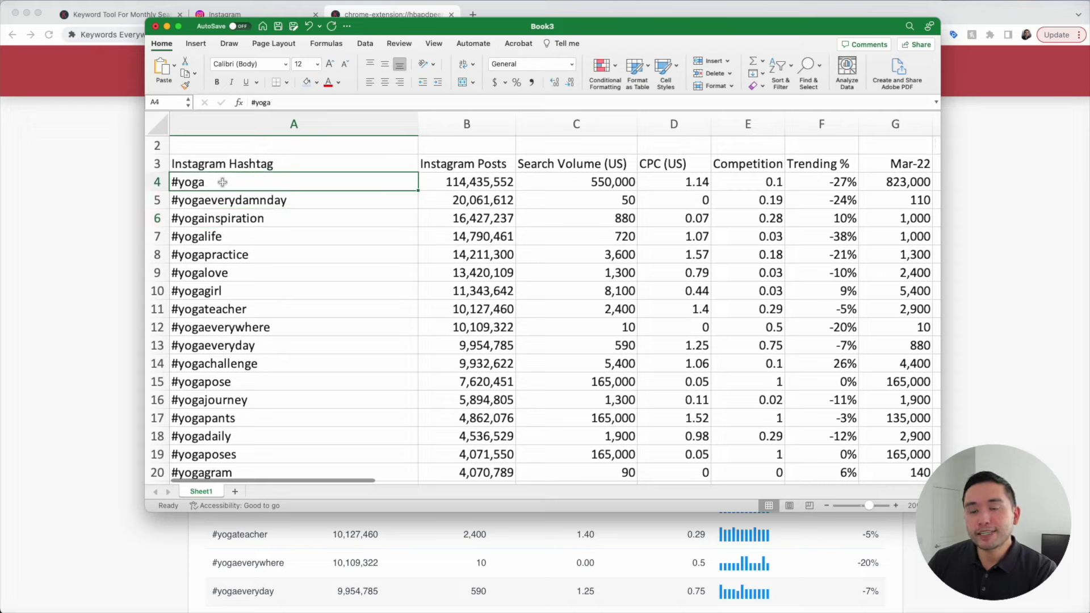
{"action": "left_click", "coordinate": [155, 219]}
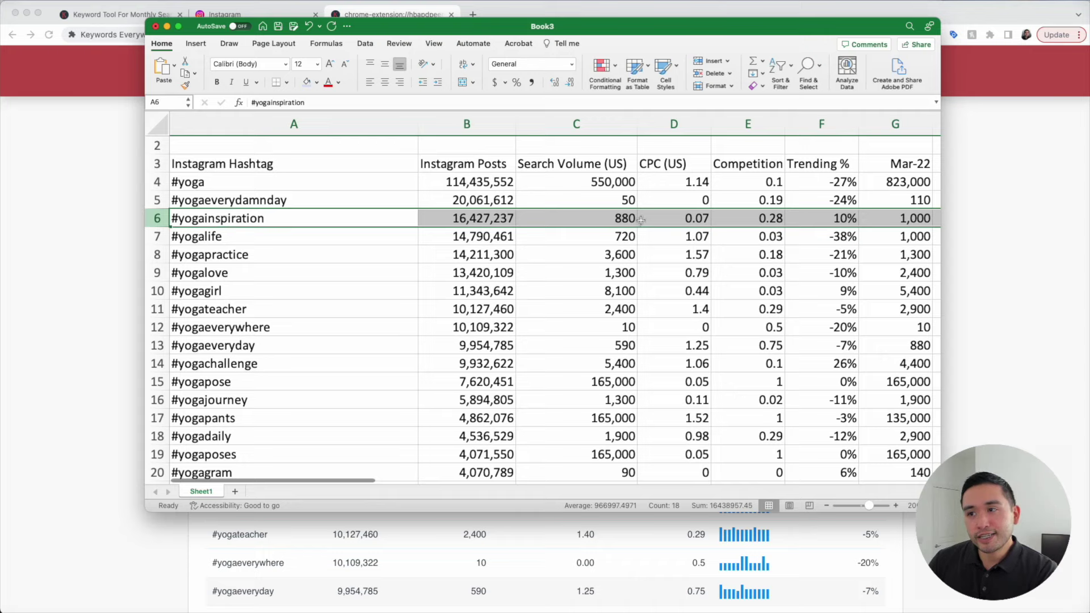
{"action": "left_click", "coordinate": [307, 83]}
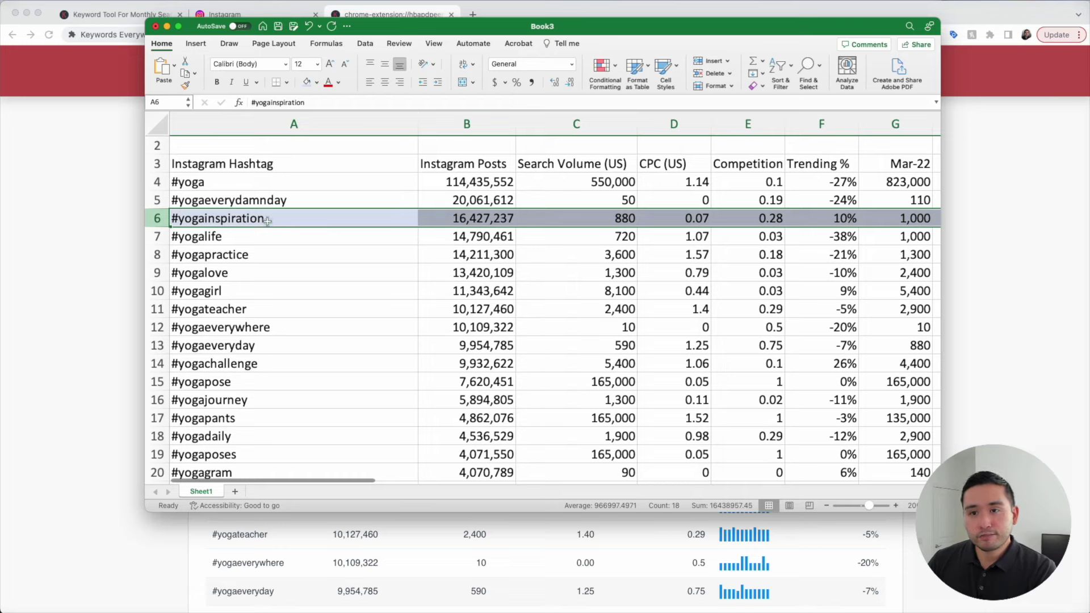
{"action": "left_click", "coordinate": [202, 255]}
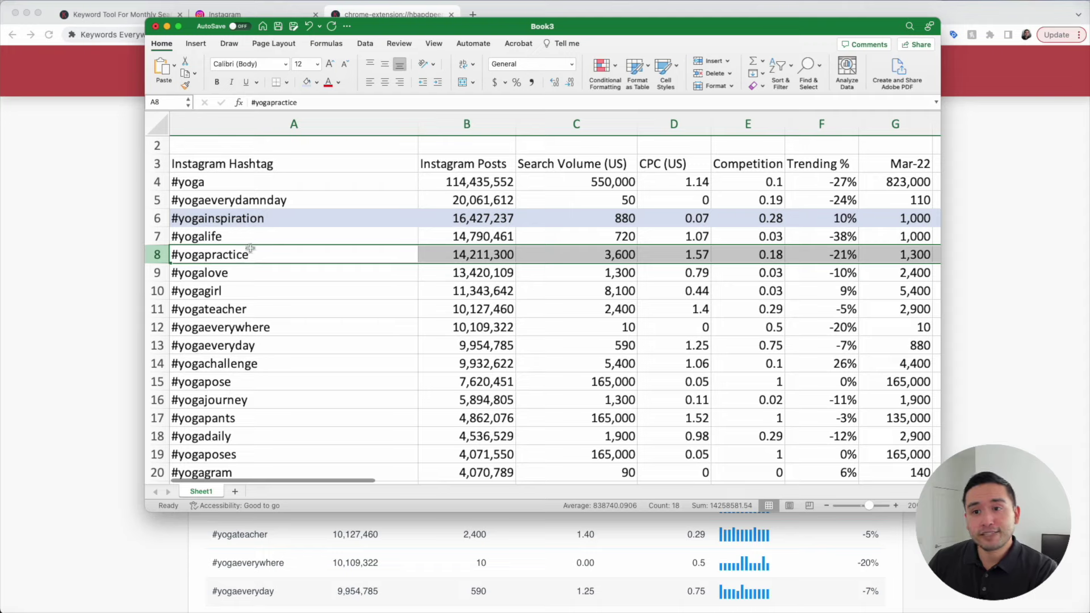
{"action": "left_click", "coordinate": [306, 84]}
{"action": "left_click", "coordinate": [159, 309]}
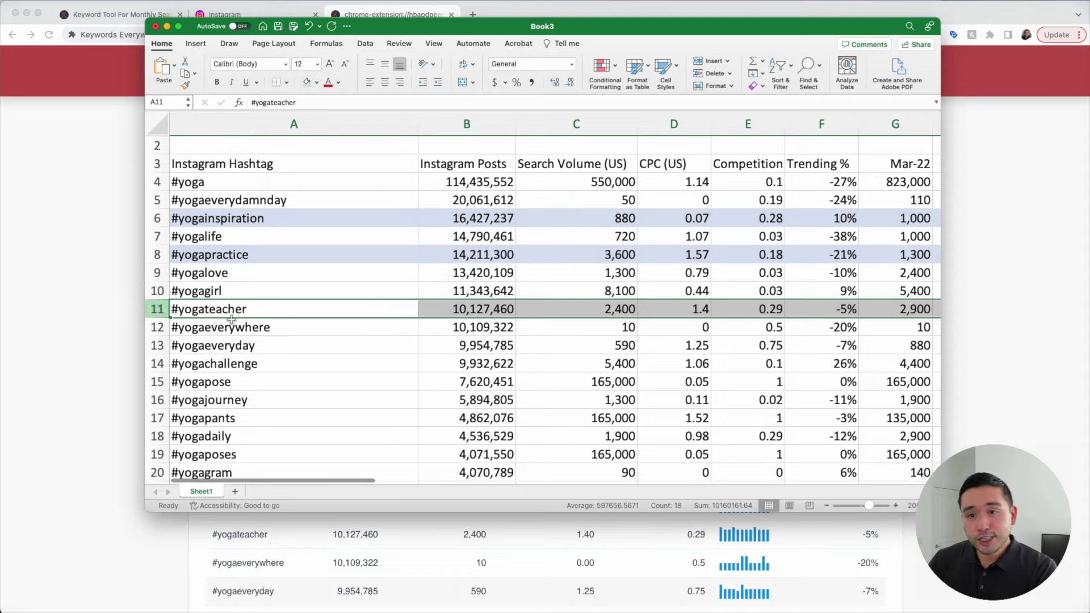
{"action": "left_click", "coordinate": [305, 84]}
{"action": "left_click", "coordinate": [159, 363]}
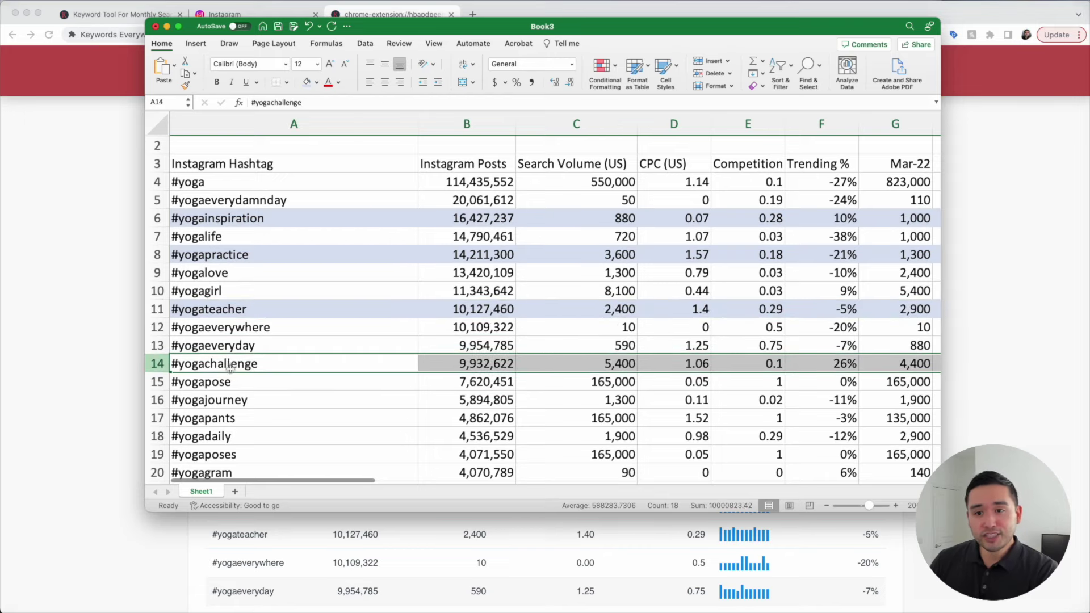
{"action": "left_click", "coordinate": [305, 84]}
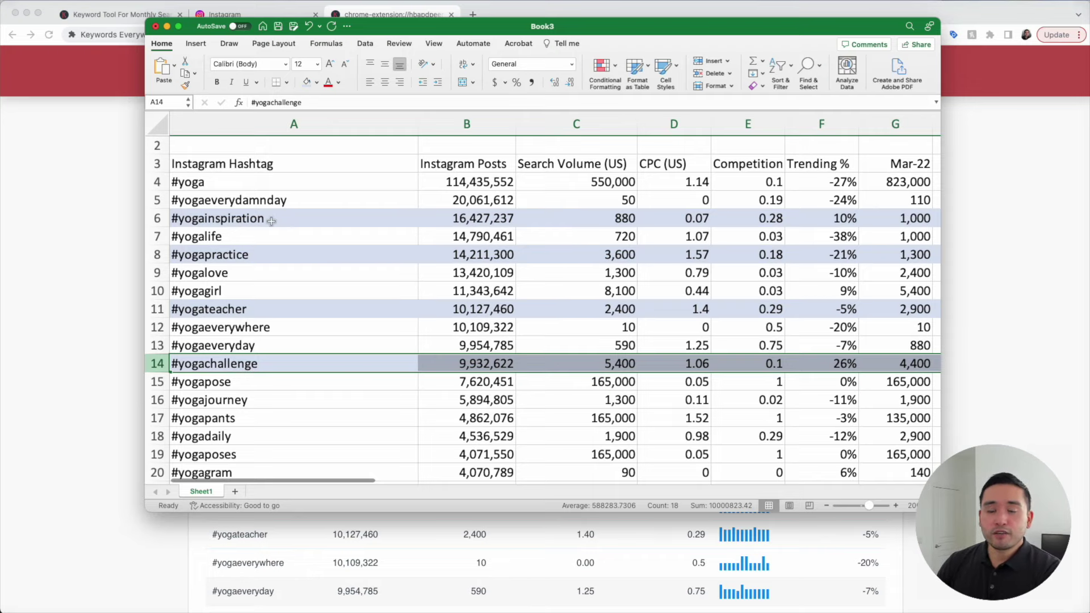
Scroll the sheet and select the top hashtags from #yoga downward
{"action": "scroll", "coordinate": [266, 195], "scroll_direction": "down", "scroll_amount": 5}
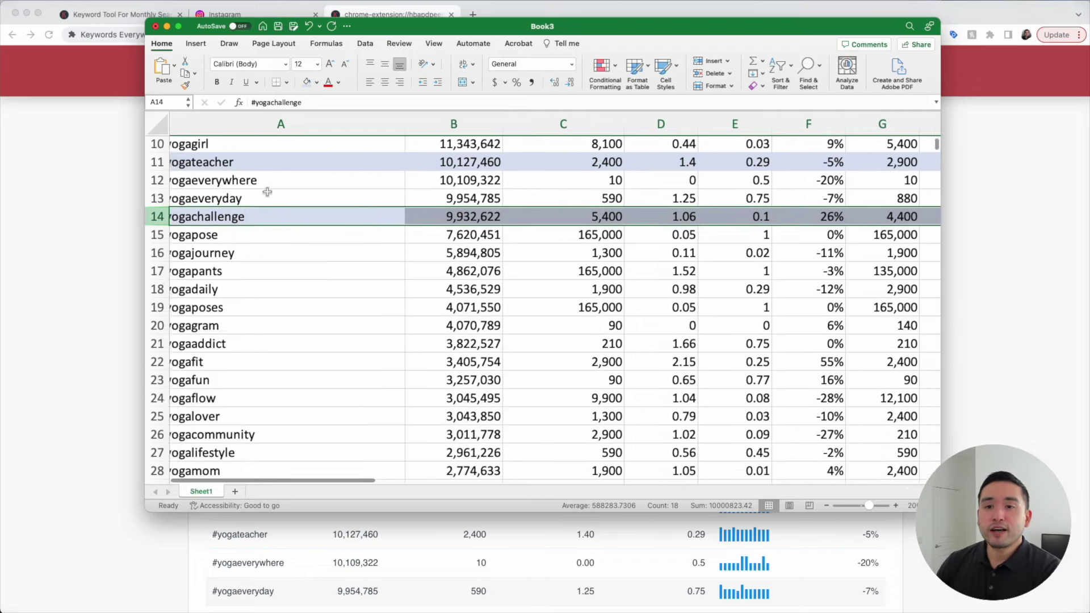
{"action": "scroll", "coordinate": [266, 195], "scroll_direction": "down", "scroll_amount": 6}
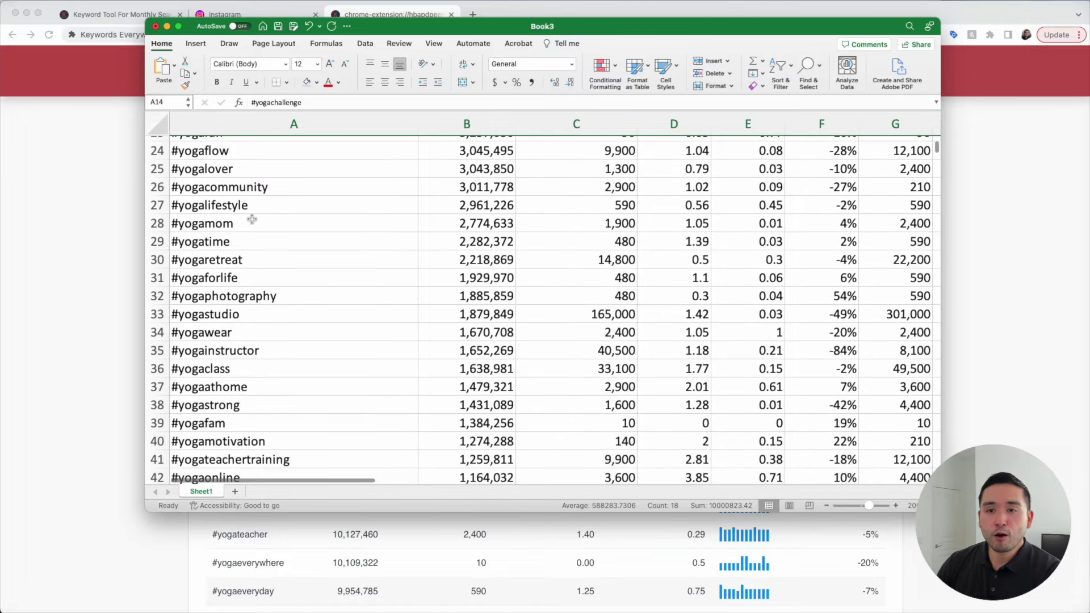
{"action": "scroll", "coordinate": [252, 219], "scroll_direction": "up", "scroll_amount": 7}
{"action": "scroll", "coordinate": [251, 218], "scroll_direction": "up", "scroll_amount": 3}
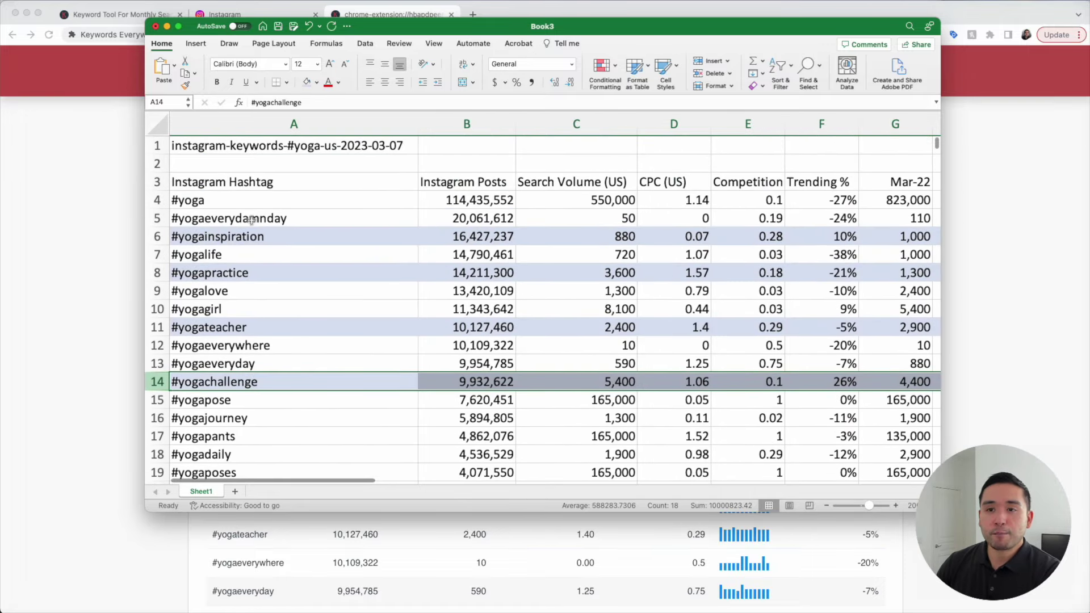
{"action": "left_click", "coordinate": [229, 201]}
{"action": "left_click_drag", "start_coordinate": [228, 202], "coordinate": [278, 454]}
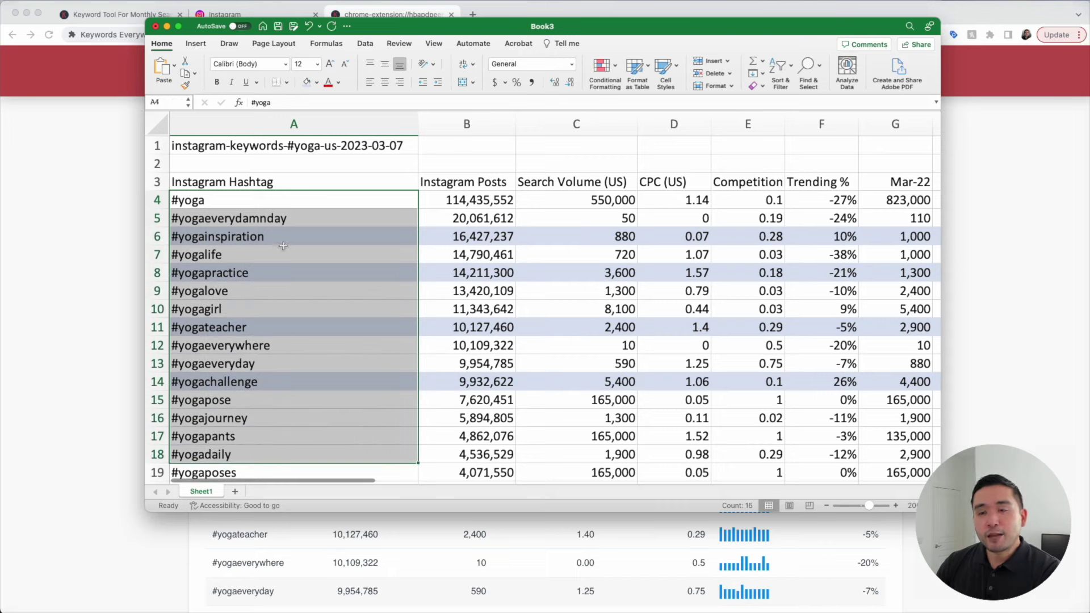
Check the #yogainspiration, #yogalife, #yogapractice and #yogateacher cells, then return to the Keywords Everywhere table
{"action": "left_click", "coordinate": [245, 243]}
{"action": "left_click", "coordinate": [259, 221]}
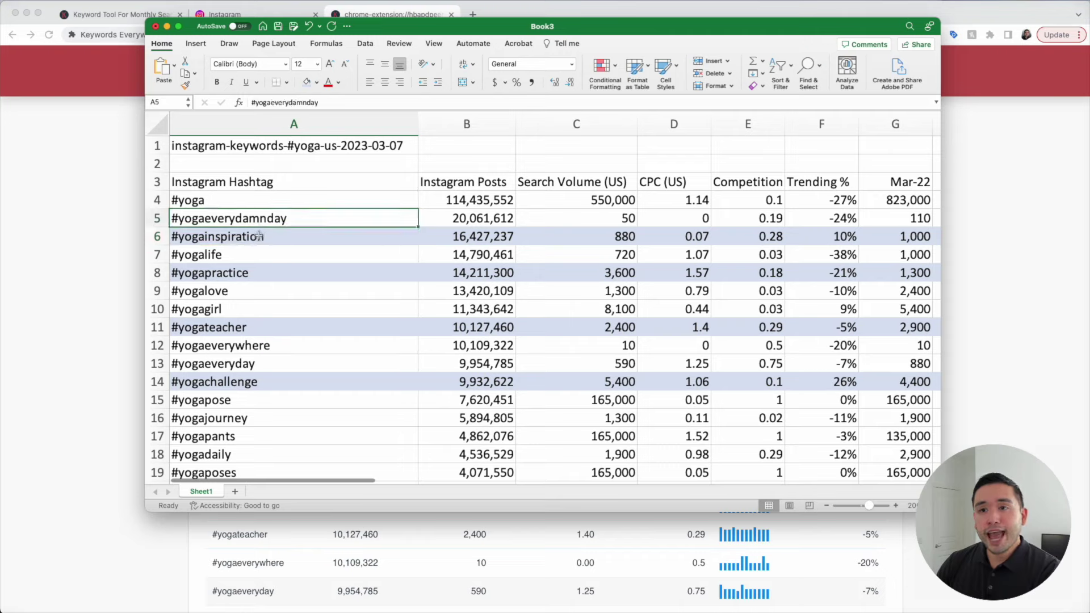
{"action": "left_click", "coordinate": [249, 238]}
{"action": "left_click", "coordinate": [244, 254]}
{"action": "left_click", "coordinate": [244, 273]}
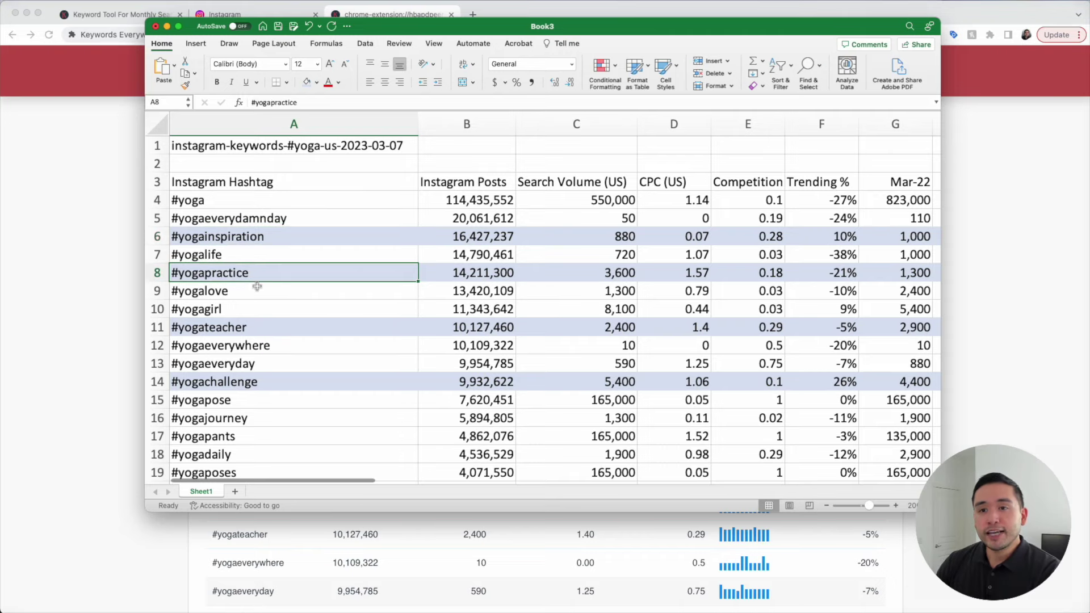
{"action": "left_click", "coordinate": [260, 329]}
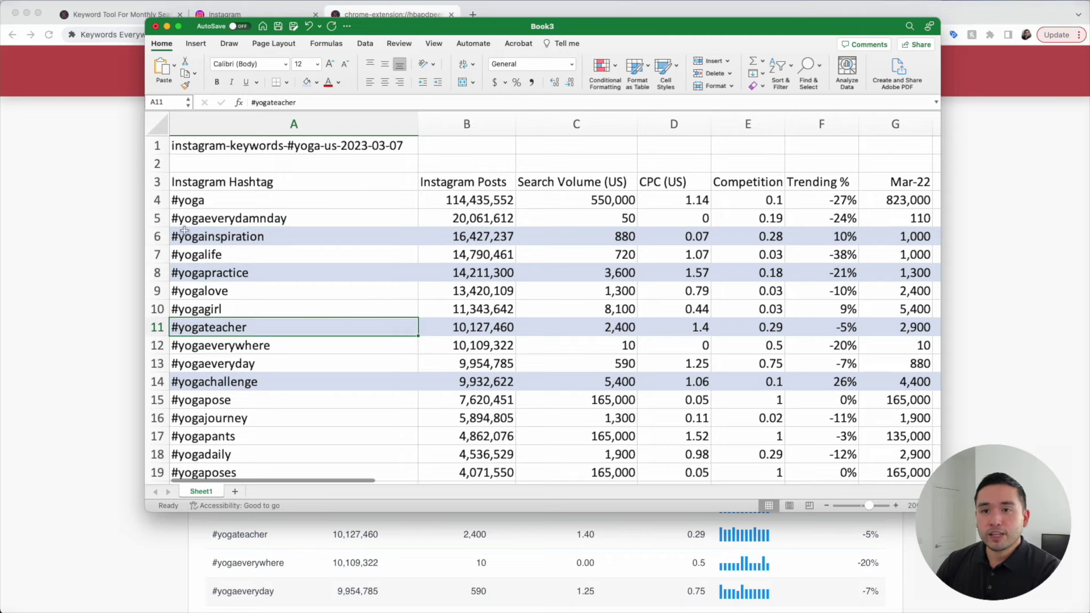
{"action": "left_click", "coordinate": [213, 233]}
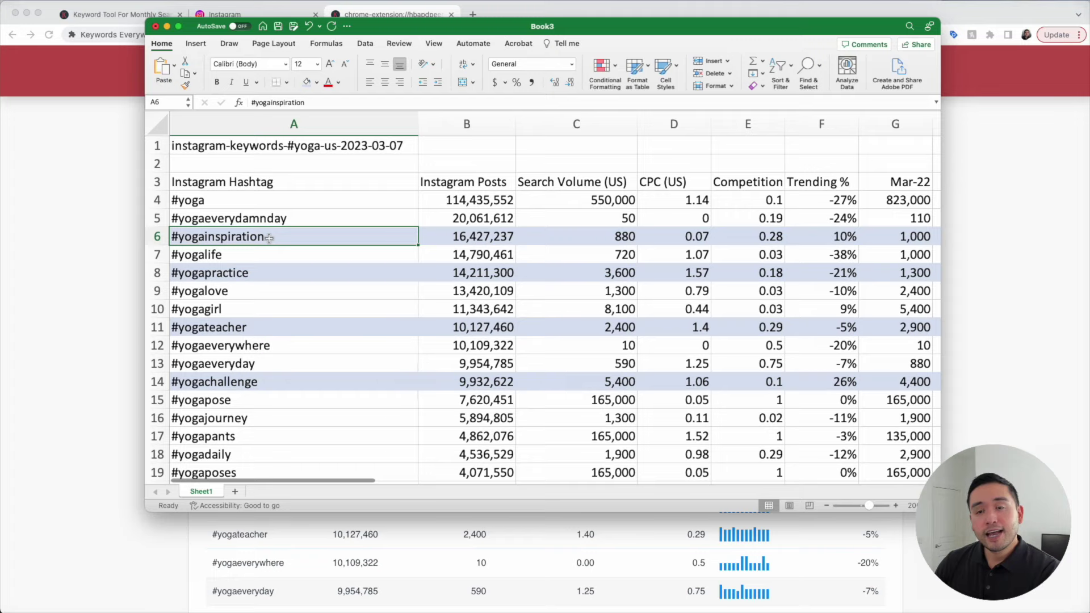
{"action": "left_click", "coordinate": [266, 274]}
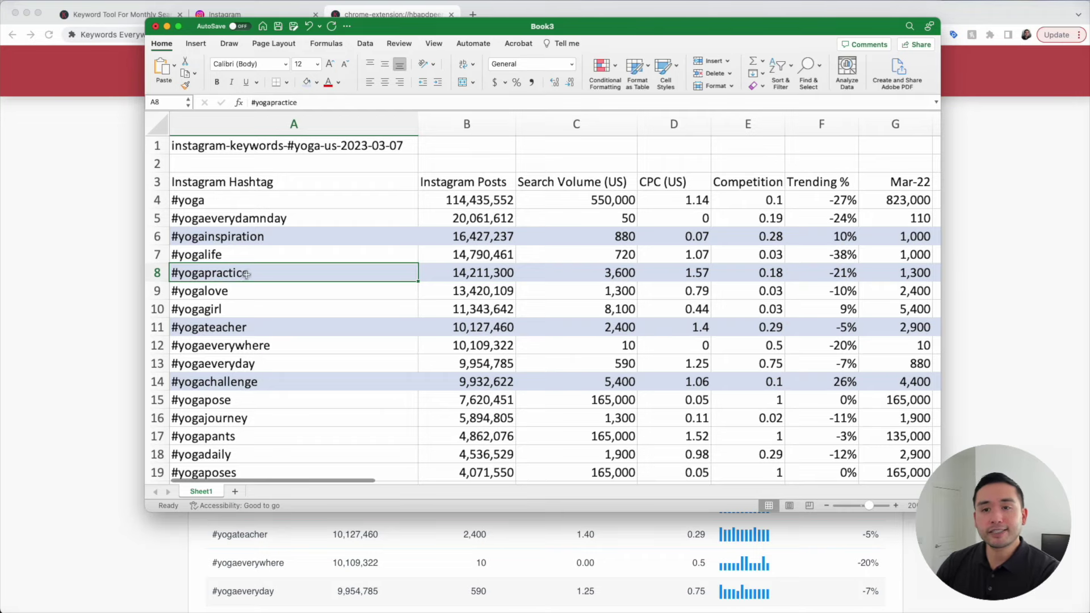
{"action": "scroll", "coordinate": [229, 270], "scroll_direction": "down", "scroll_amount": 1}
{"action": "key", "text": "super+Tab"}
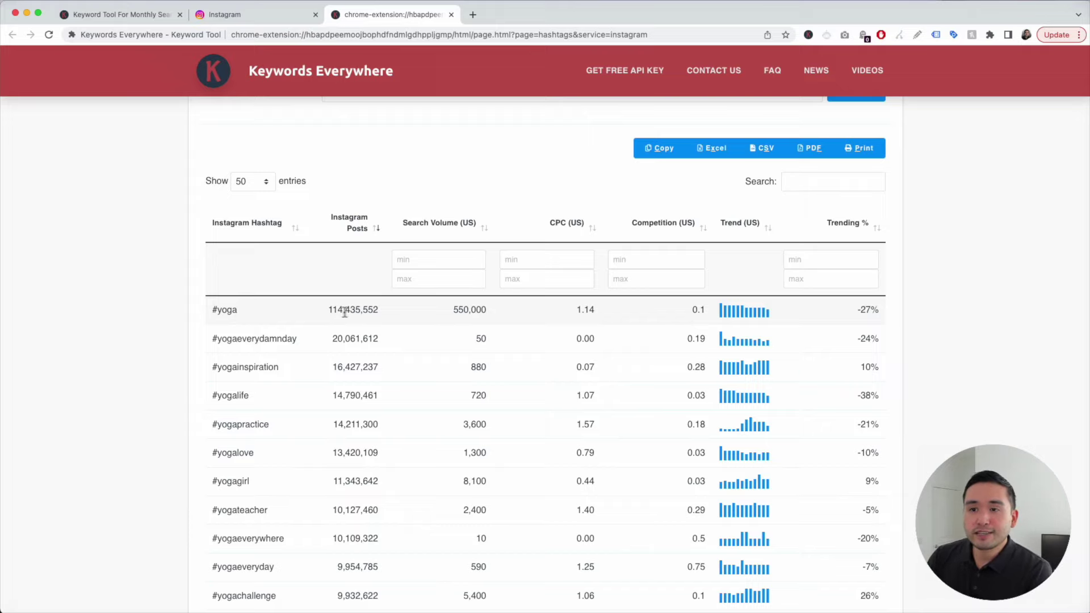
Sort by Search Volume (US) ascending, putting zero-volume hashtags like #yoga4growth first
{"action": "scroll", "coordinate": [345, 312], "scroll_direction": "down", "scroll_amount": 1}
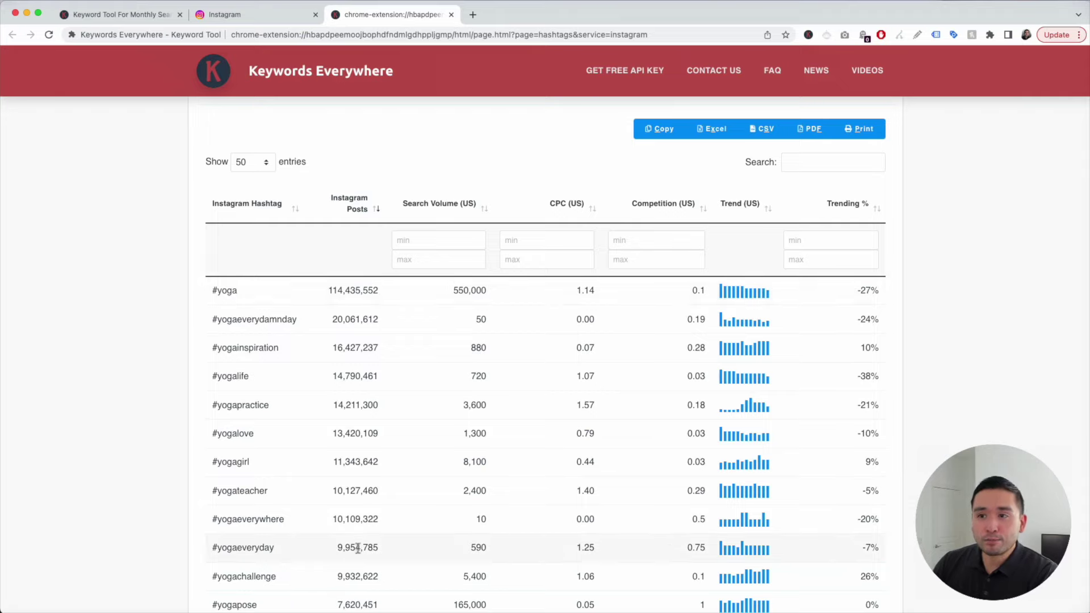
{"action": "left_click", "coordinate": [488, 214]}
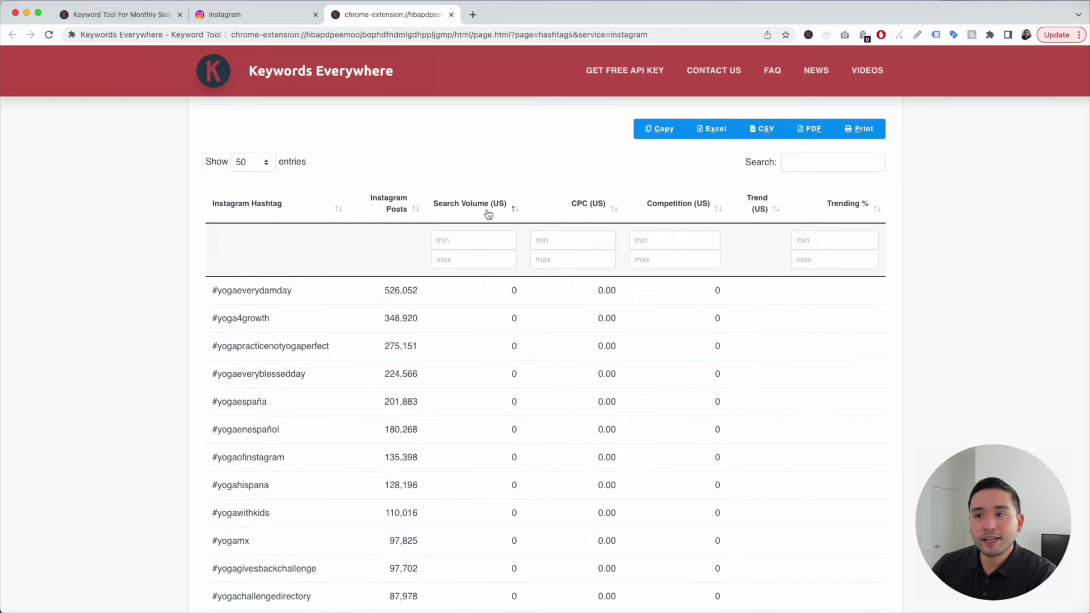
Sort Search Volume (US) descending so #yogaq at 550,000 leads, and scroll the list
{"action": "left_click", "coordinate": [518, 213]}
{"action": "scroll", "coordinate": [499, 227], "scroll_direction": "down", "scroll_amount": 1}
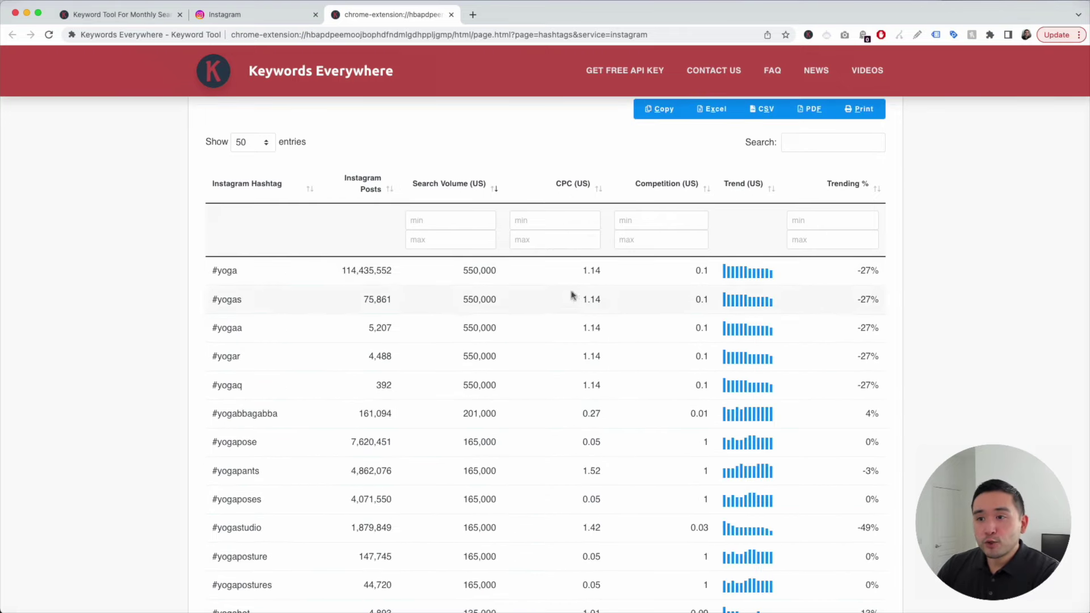
{"action": "scroll", "coordinate": [475, 511], "scroll_direction": "down", "scroll_amount": 2}
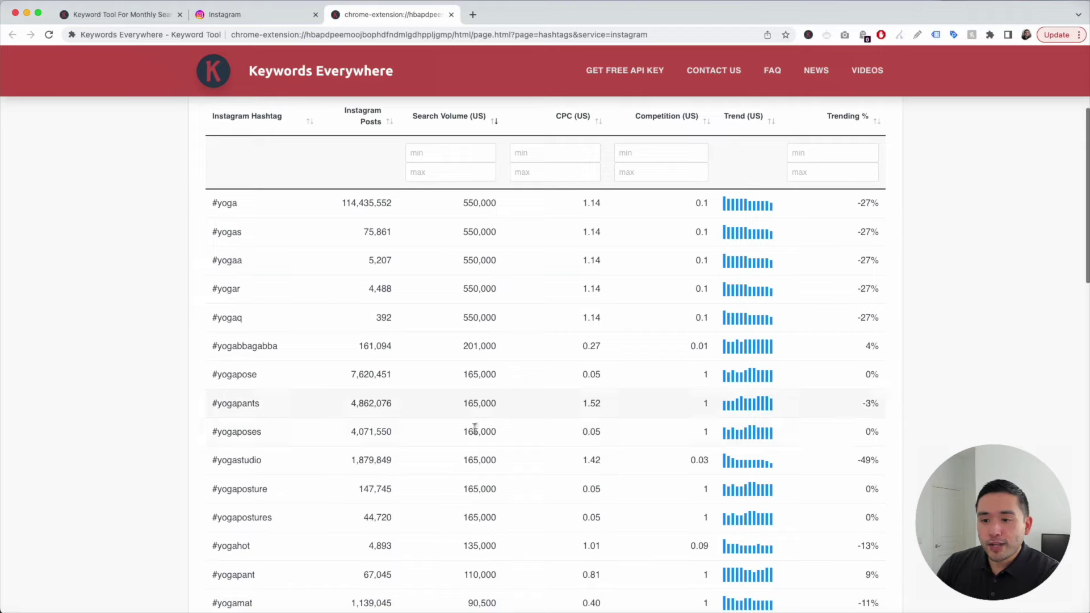
{"action": "scroll", "coordinate": [474, 449], "scroll_direction": "down", "scroll_amount": 2}
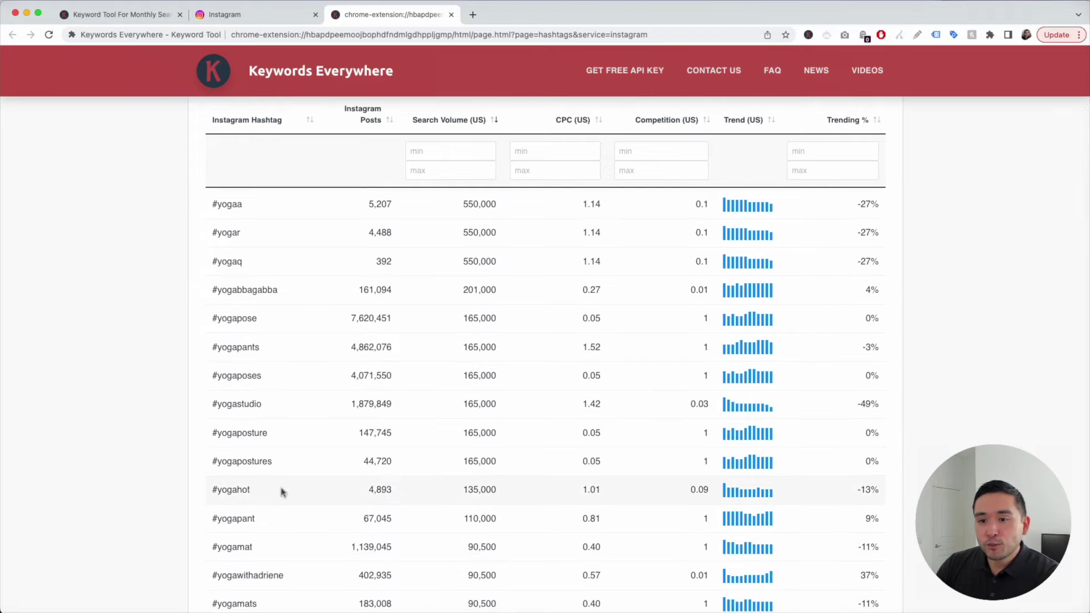
{"action": "scroll", "coordinate": [282, 491], "scroll_direction": "down", "scroll_amount": 1}
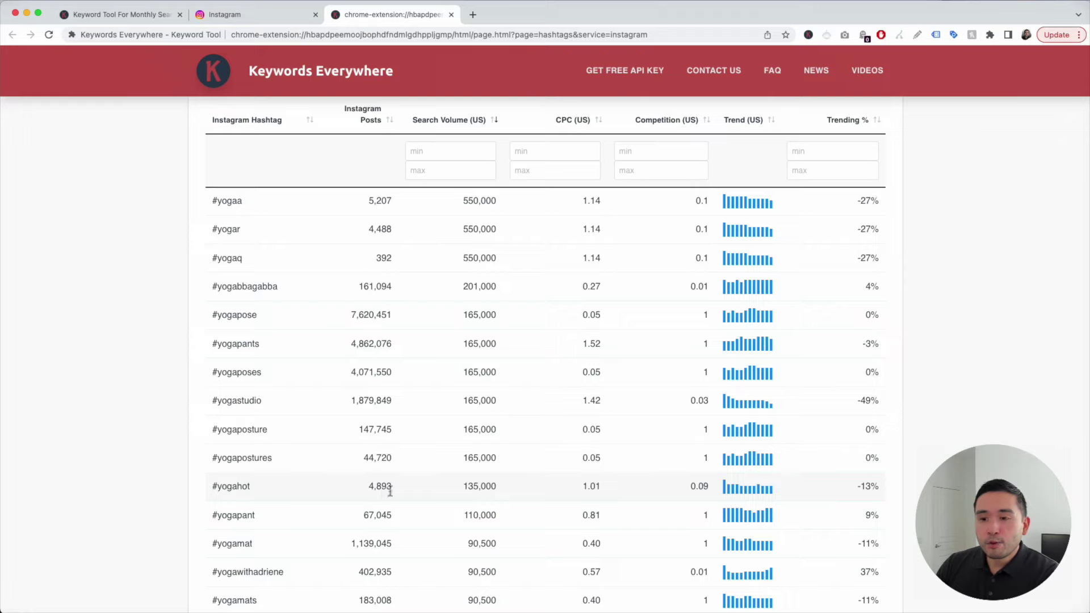
{"action": "scroll", "coordinate": [384, 487], "scroll_direction": "down", "scroll_amount": 2}
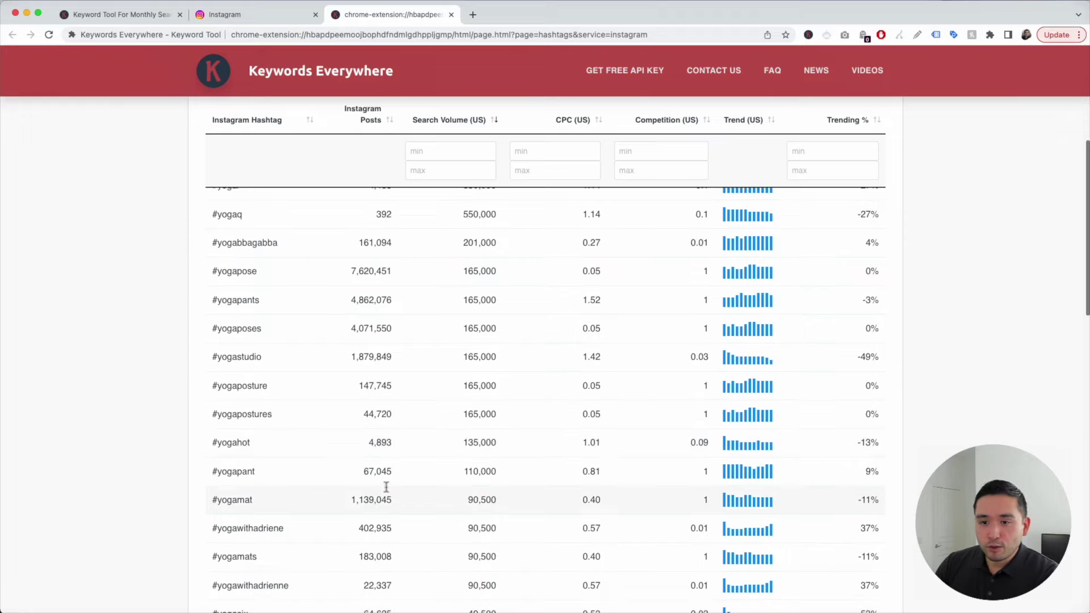
Mark the #yogahot row's 135,000 search volume and 4,893 post count for comparison
{"action": "left_click_drag", "start_coordinate": [211, 442], "coordinate": [251, 448]}
{"action": "left_click", "coordinate": [250, 448]}
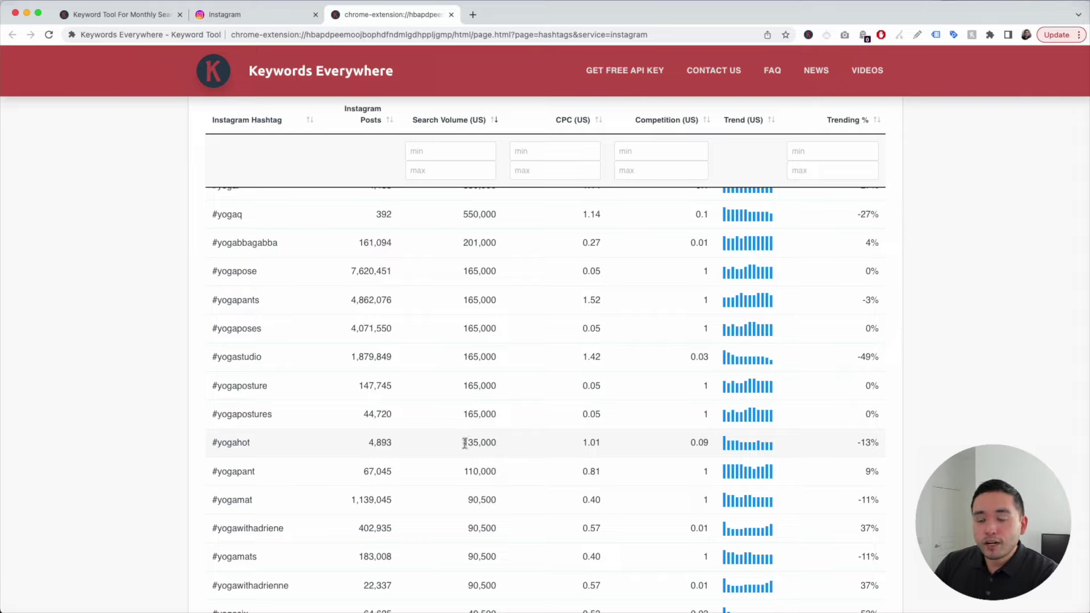
{"action": "left_click_drag", "start_coordinate": [464, 443], "coordinate": [497, 445]}
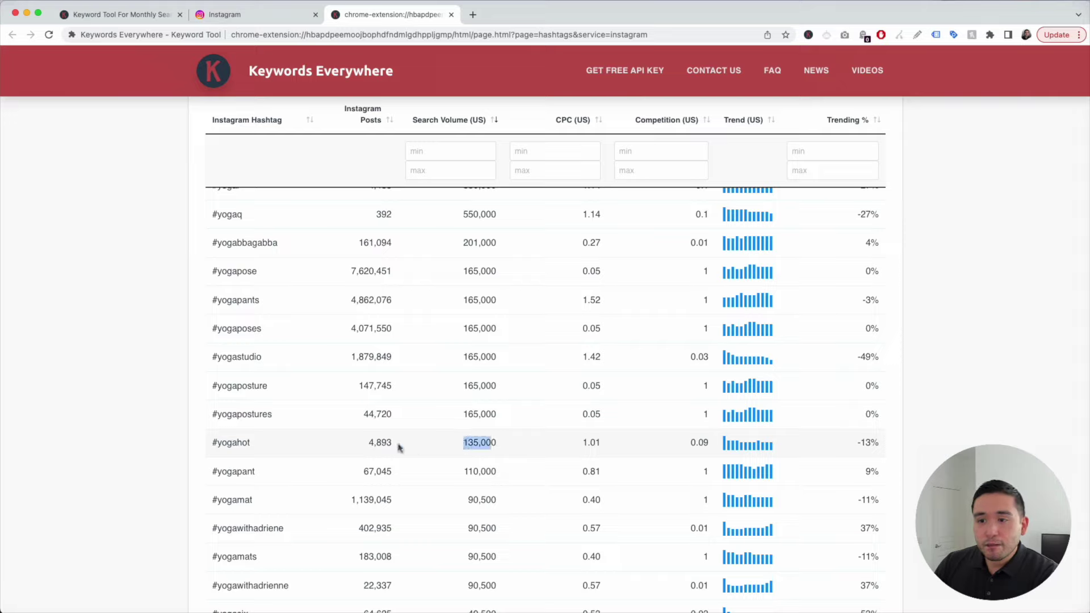
{"action": "left_click", "coordinate": [373, 444]}
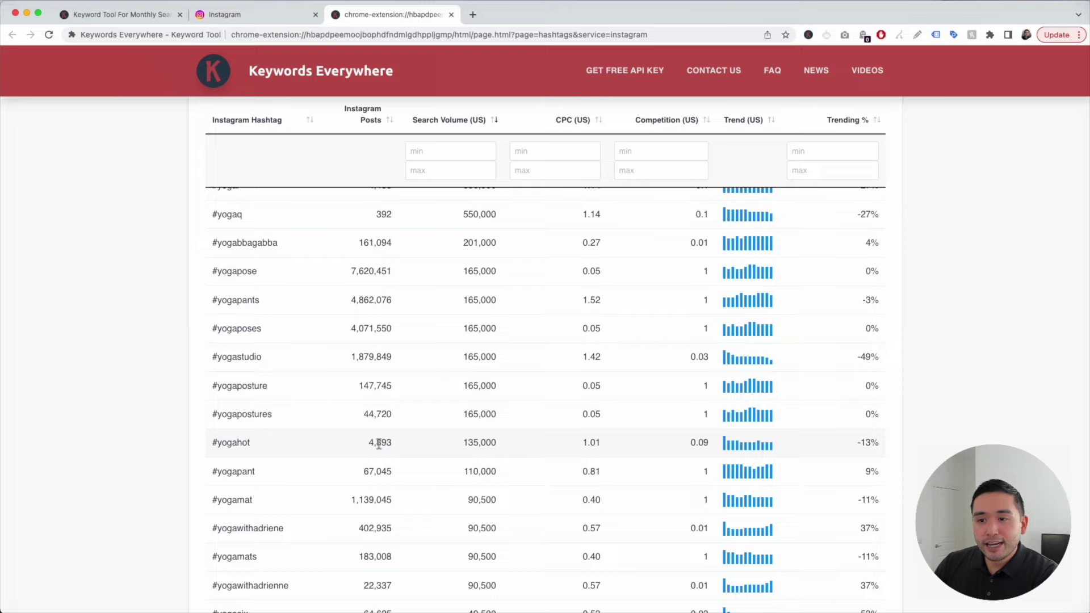
{"action": "left_click_drag", "start_coordinate": [390, 444], "coordinate": [370, 442]}
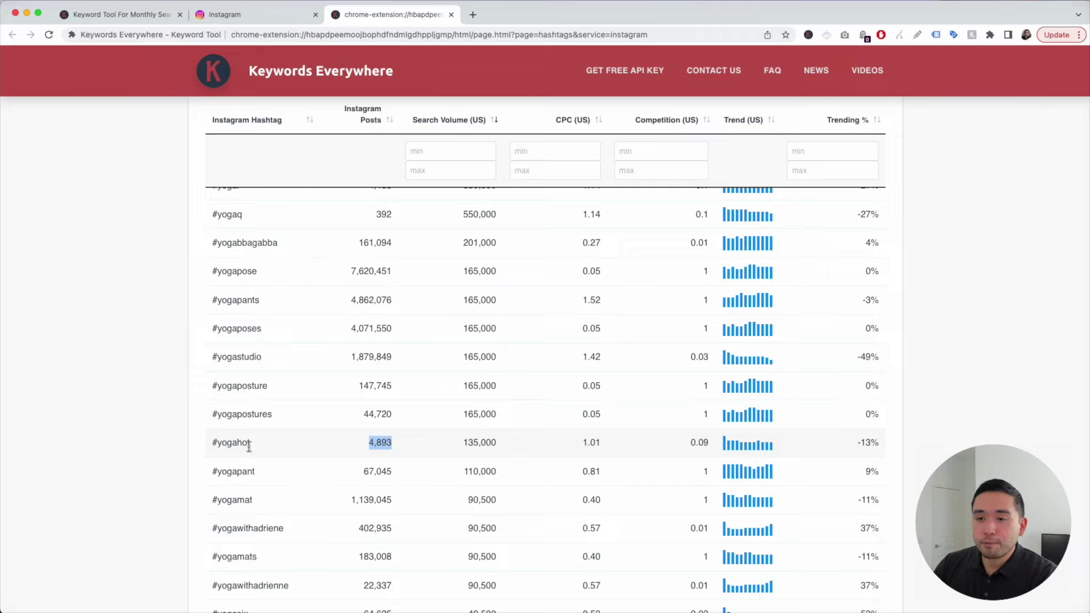
{"action": "left_click_drag", "start_coordinate": [457, 443], "coordinate": [501, 445]}
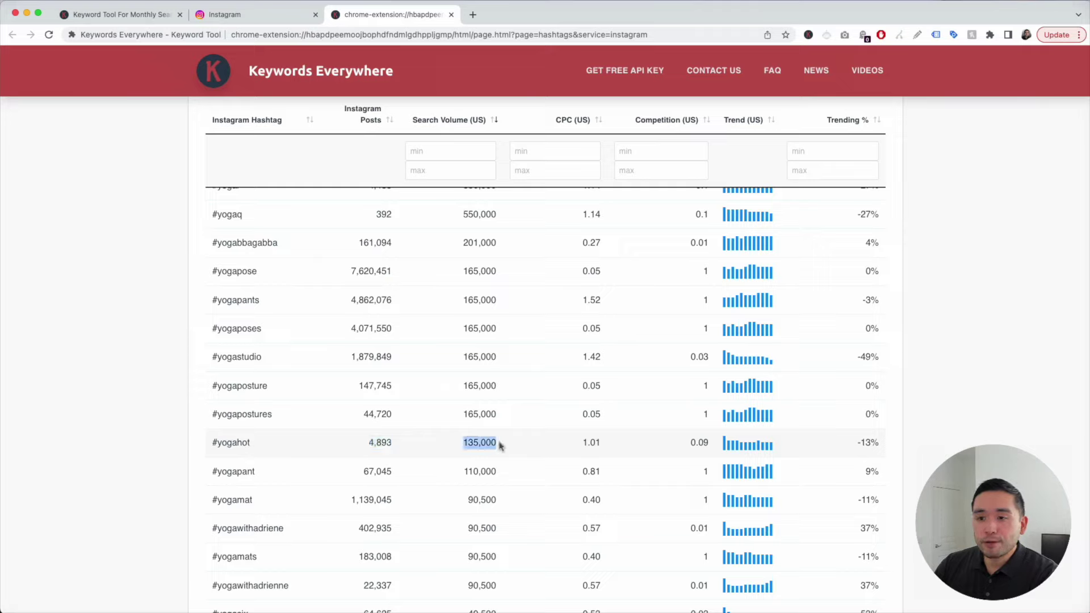
{"action": "left_click_drag", "start_coordinate": [397, 443], "coordinate": [374, 446]}
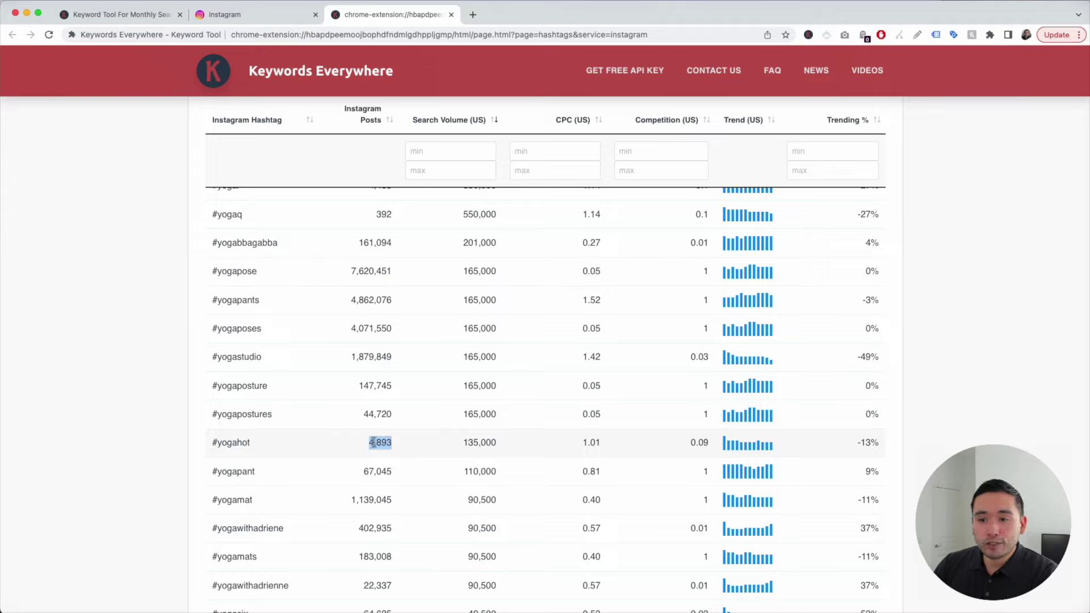
{"action": "left_click_drag", "start_coordinate": [213, 471], "coordinate": [257, 474]}
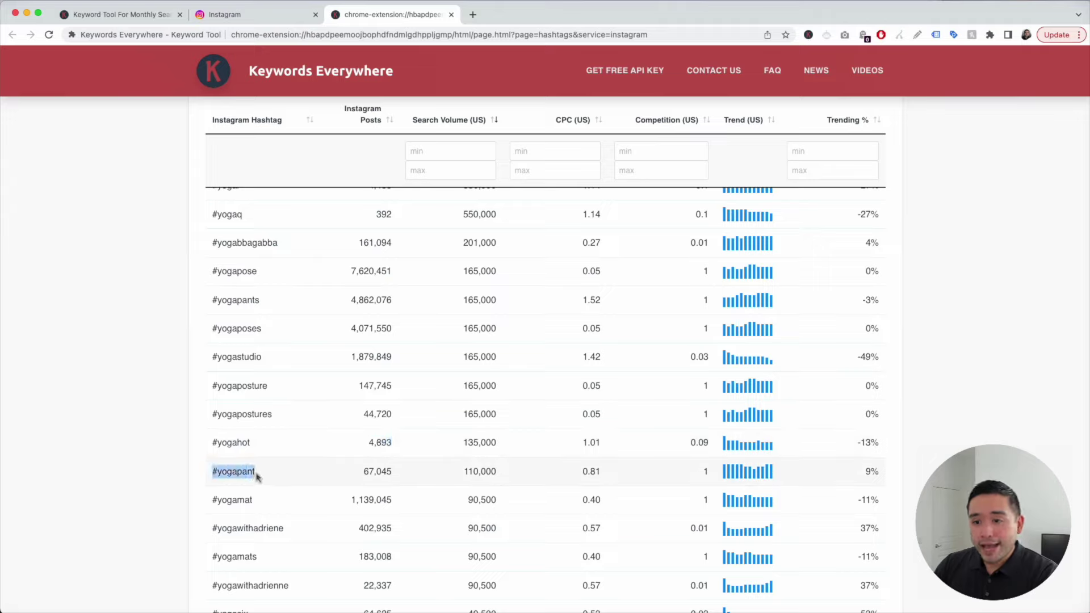
{"action": "left_click_drag", "start_coordinate": [460, 472], "coordinate": [503, 473]}
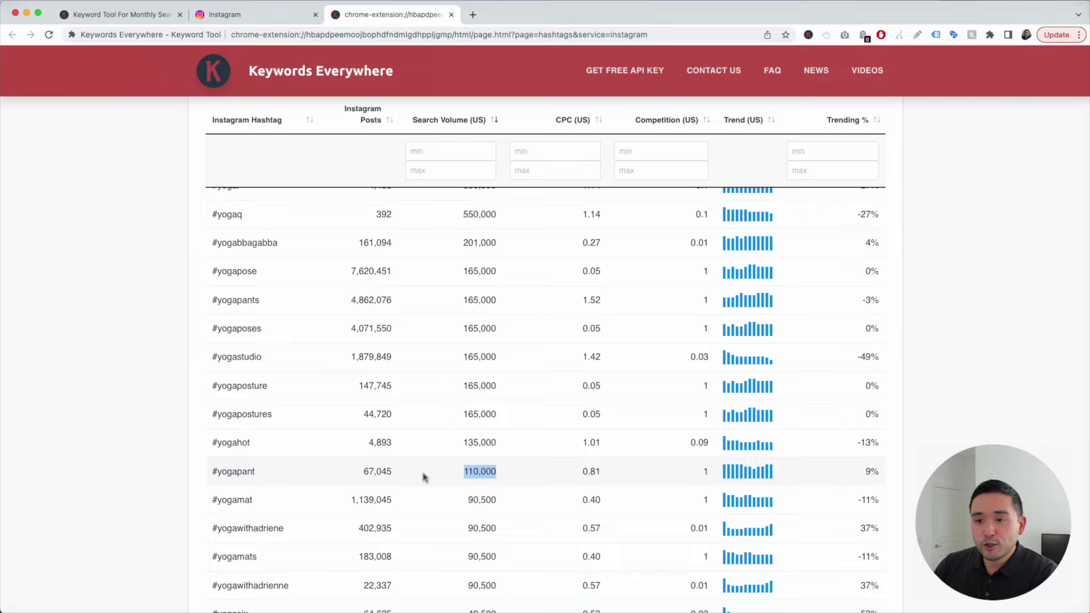
{"action": "left_click_drag", "start_coordinate": [396, 472], "coordinate": [348, 474]}
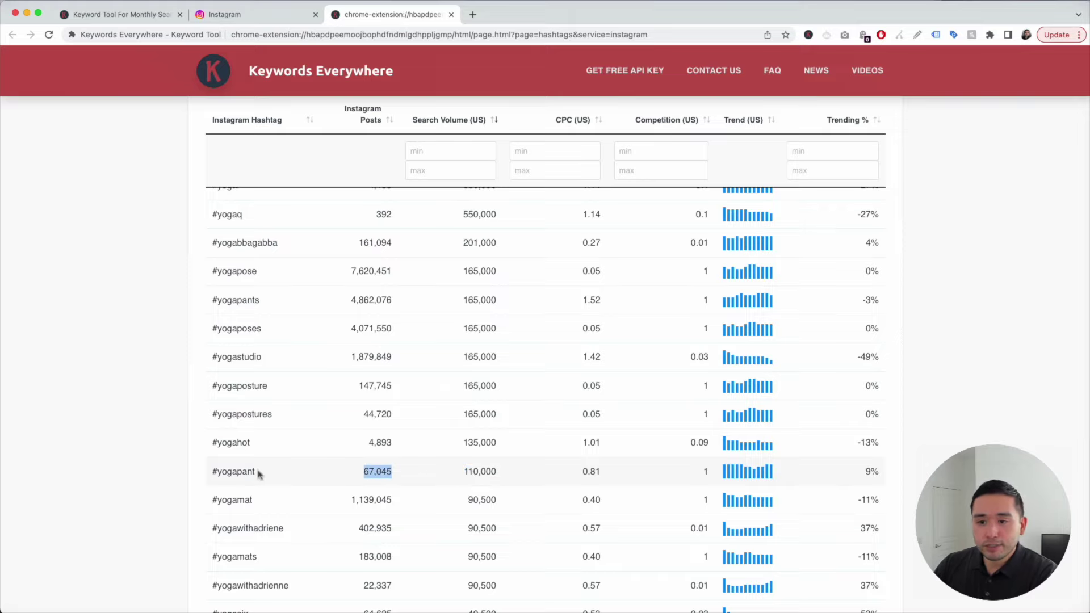
{"action": "scroll", "coordinate": [360, 397], "scroll_direction": "down", "scroll_amount": 5}
{"action": "scroll", "coordinate": [365, 487], "scroll_direction": "up", "scroll_amount": 3}
{"action": "scroll", "coordinate": [361, 481], "scroll_direction": "up", "scroll_amount": 3}
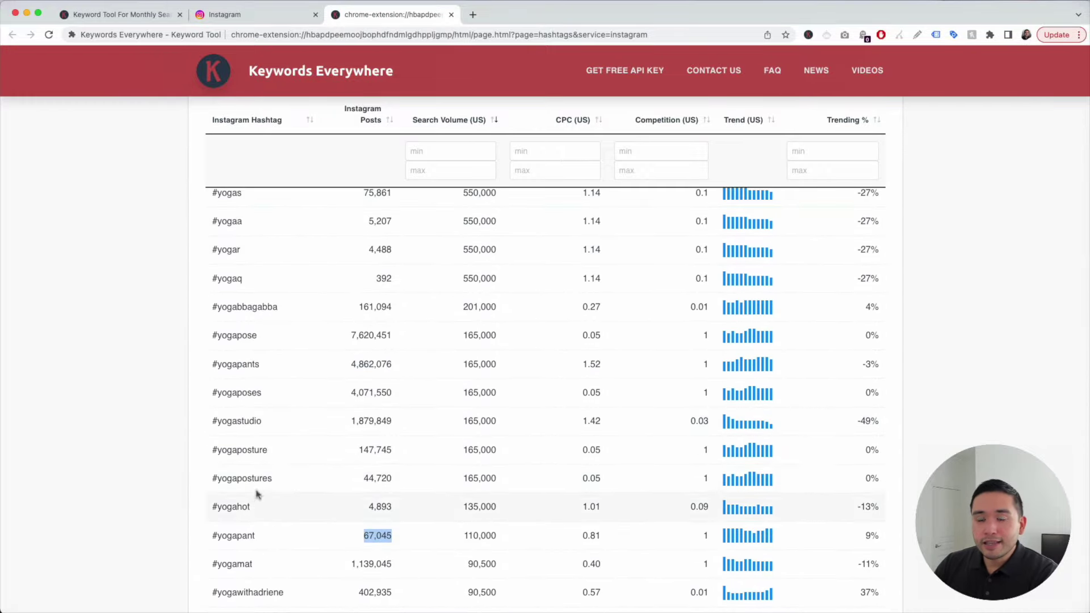
{"action": "scroll", "coordinate": [261, 482], "scroll_direction": "up", "scroll_amount": 4}
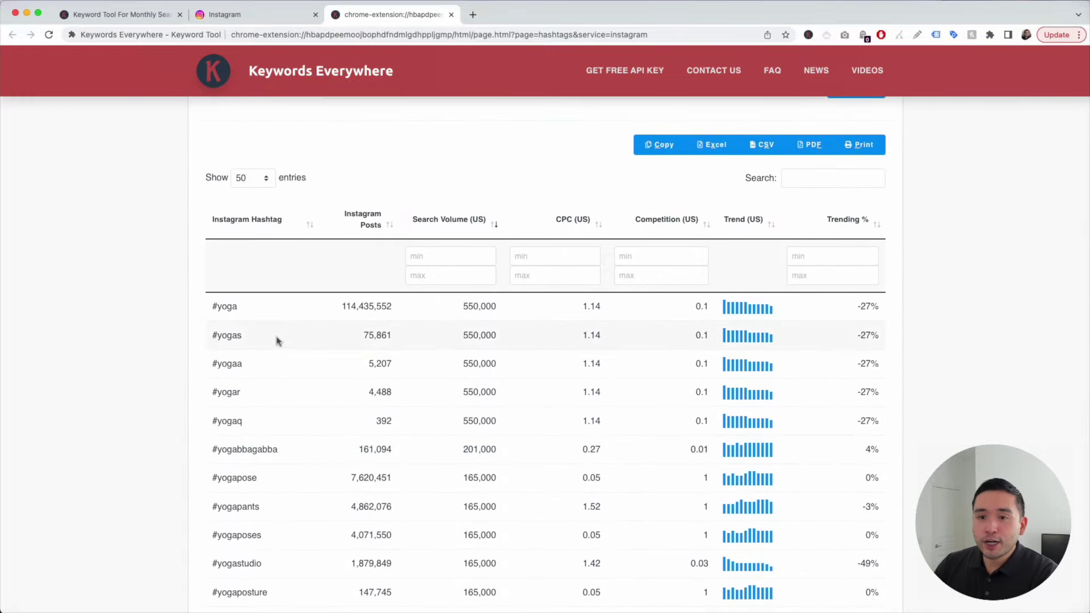
{"action": "scroll", "coordinate": [277, 341], "scroll_direction": "down", "scroll_amount": 1}
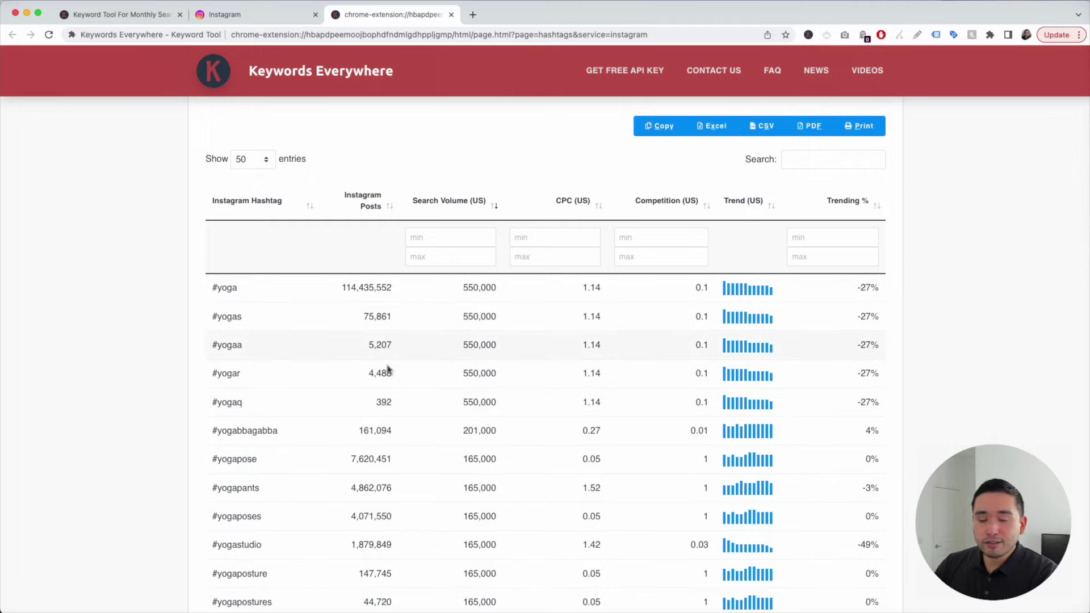
{"action": "scroll", "coordinate": [388, 369], "scroll_direction": "down", "scroll_amount": 5}
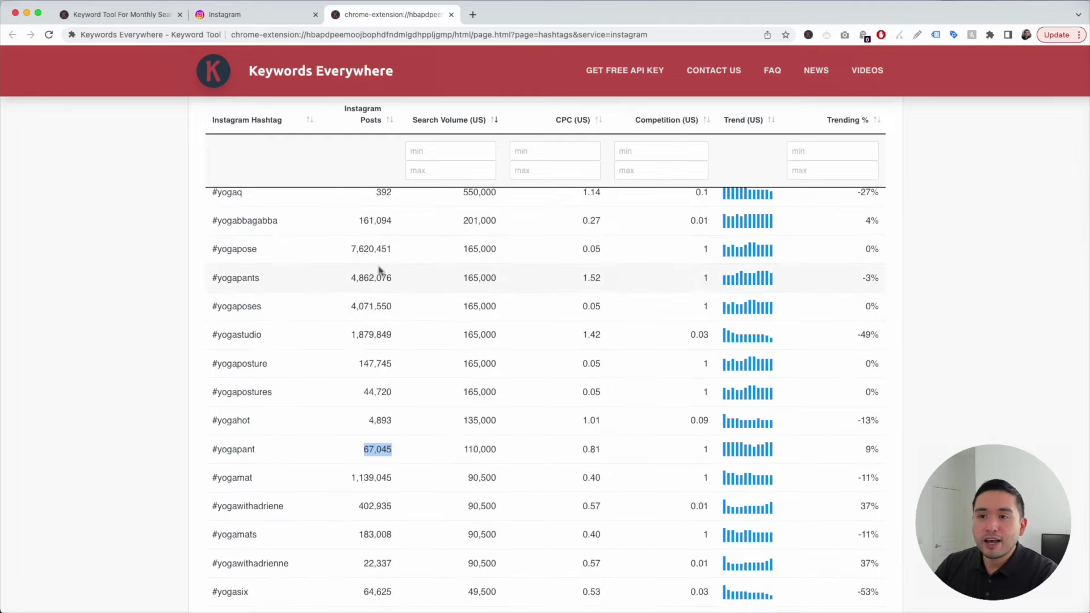
{"action": "left_click_drag", "start_coordinate": [356, 277], "coordinate": [377, 274]}
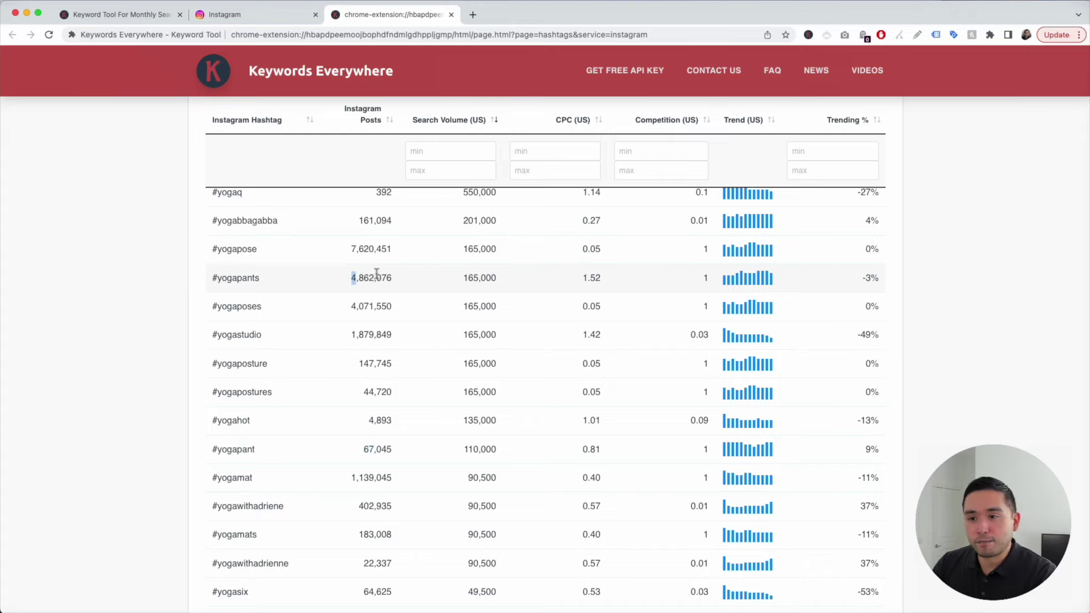
{"action": "scroll", "coordinate": [377, 274], "scroll_direction": "up", "scroll_amount": 3}
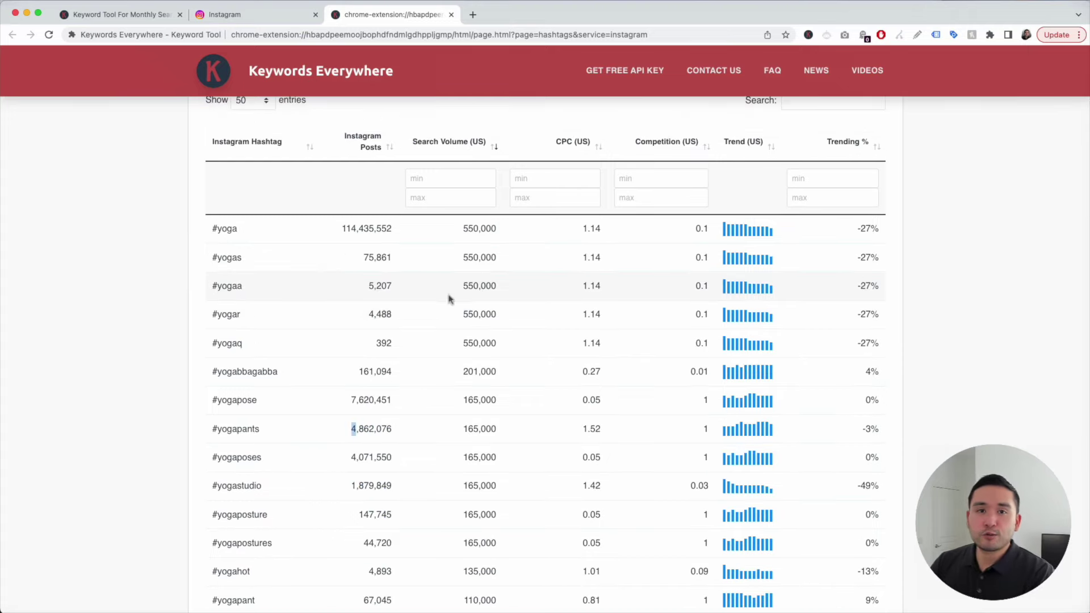